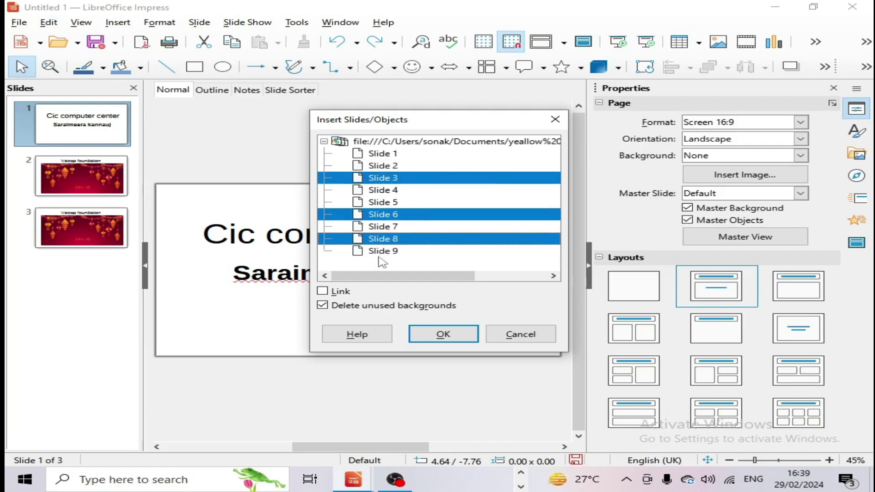
# Insert slides 3, 6 and 8 from the selected yellow presentation file and look through the inserted slides
pyautogui.click(441, 333)
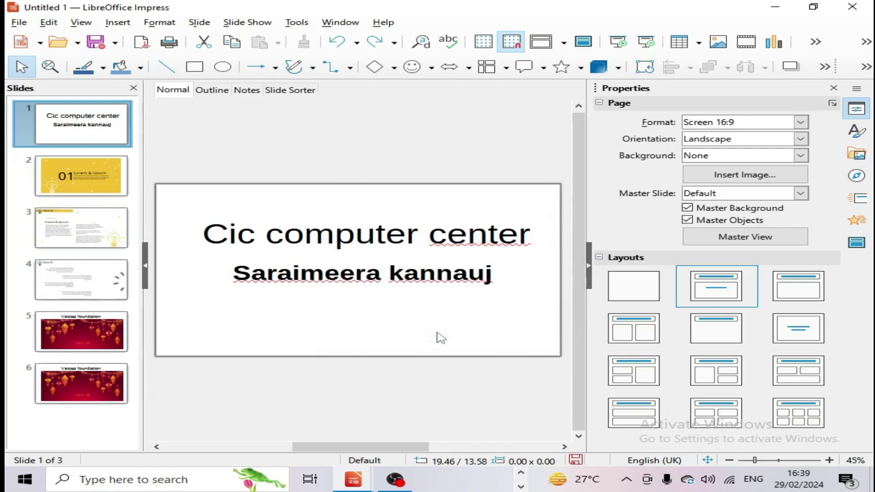
pyautogui.press('Down')
pyautogui.press('Down')
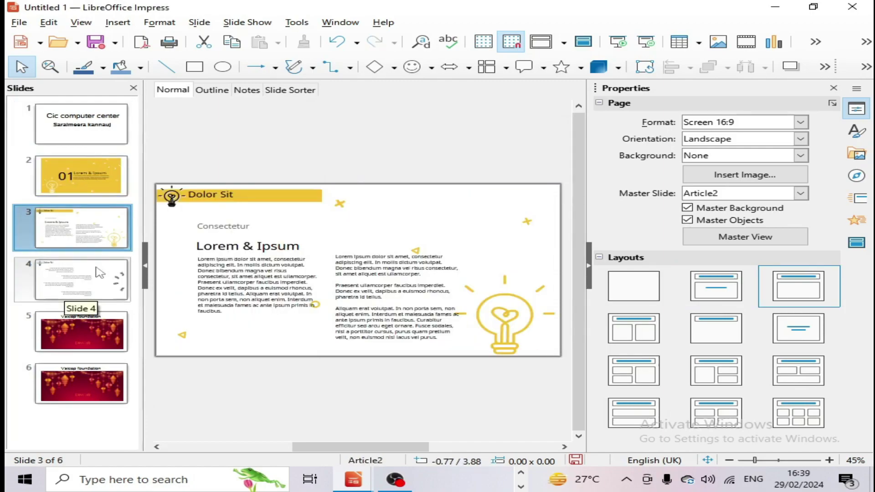
pyautogui.click(100, 273)
pyautogui.click(91, 176)
pyautogui.click(92, 228)
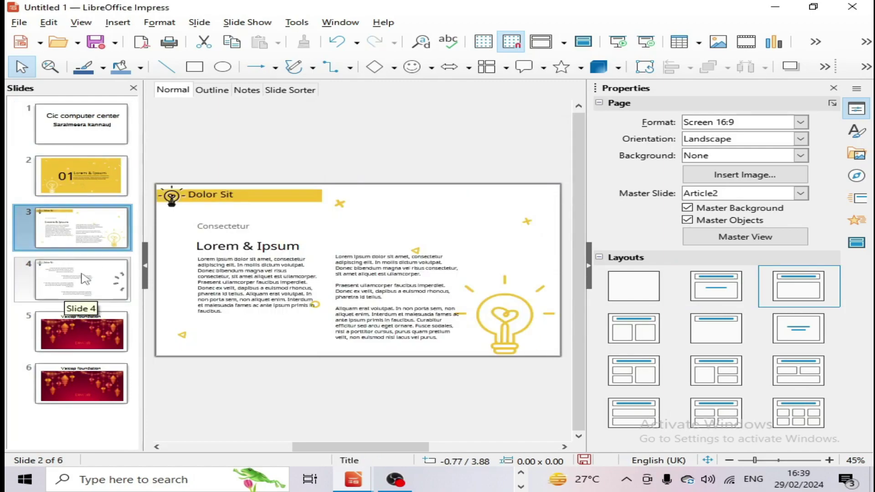
pyautogui.click(82, 281)
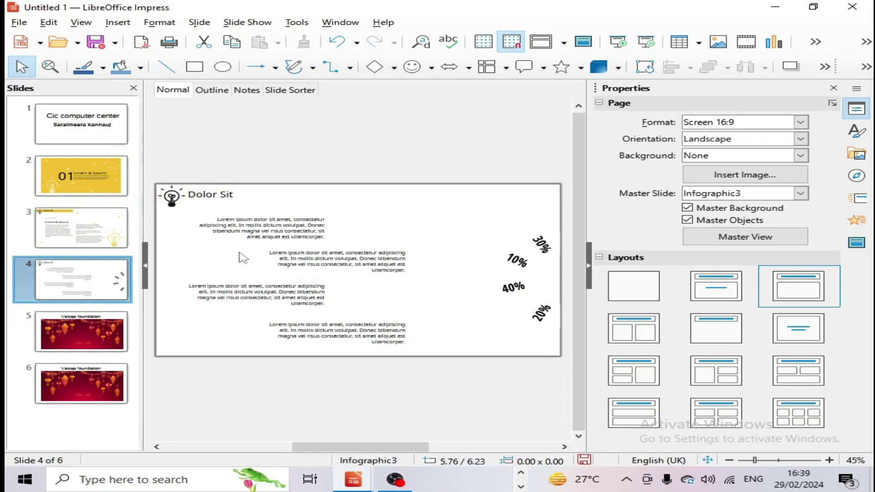
pyautogui.click(73, 137)
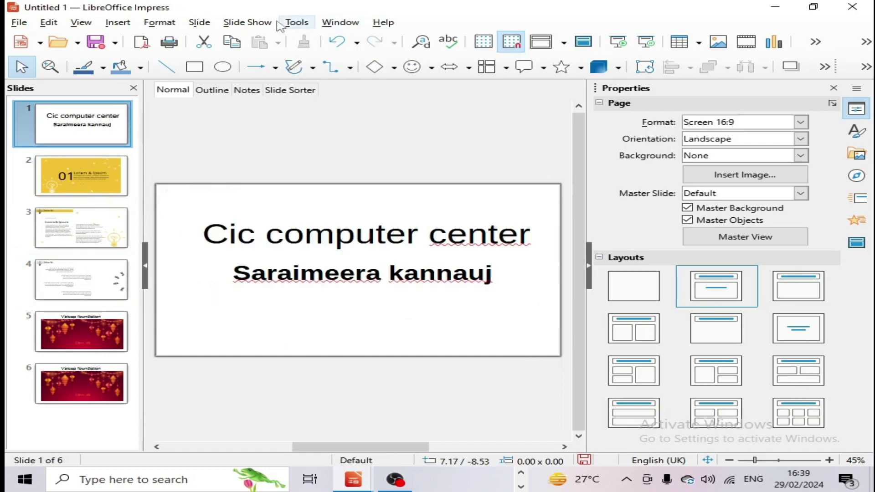
# Delete the first slide, "Cic computer center", and undo the deletion
pyautogui.click(200, 23)
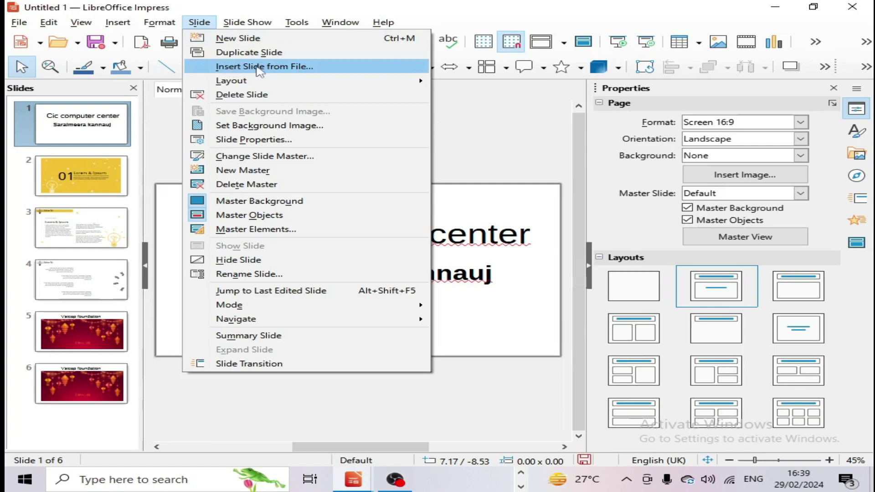
pyautogui.moveTo(355, 81)
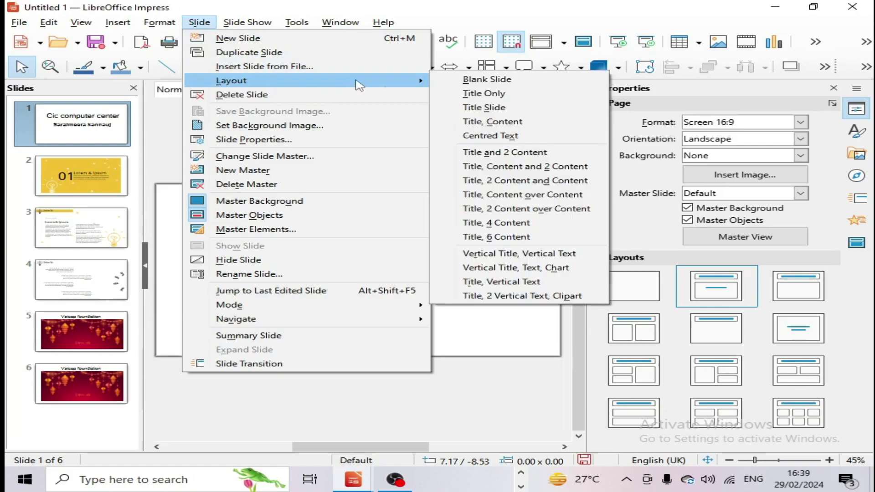
pyautogui.click(235, 96)
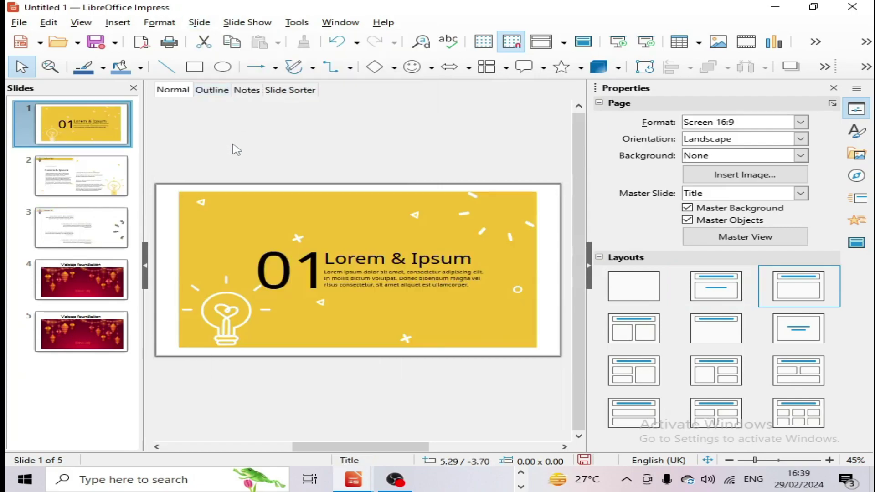
pyautogui.hotkey('ctrl', 'z')
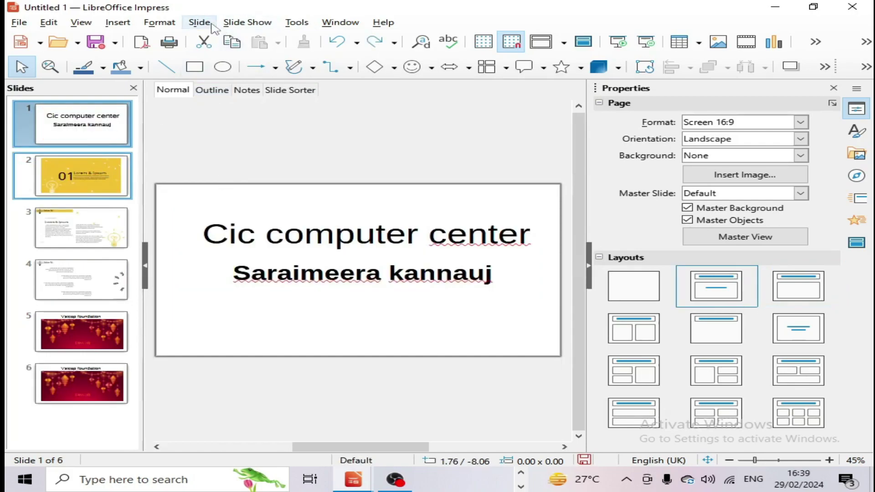
pyautogui.click(201, 23)
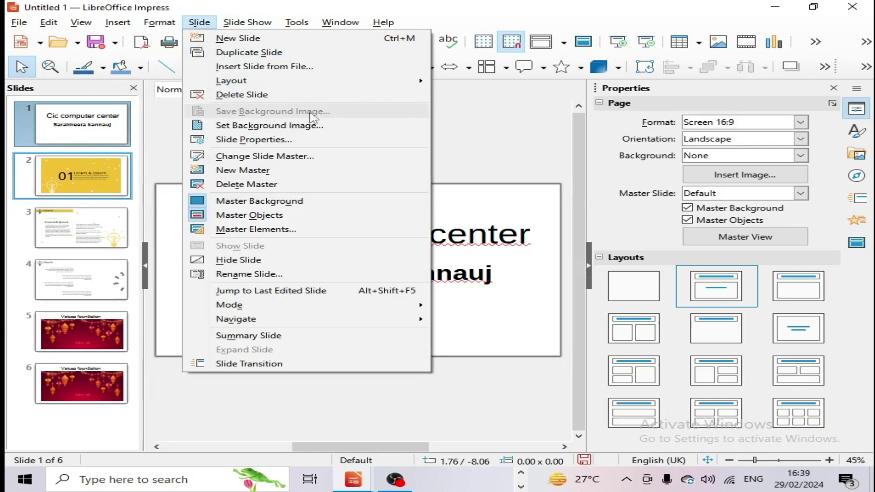
pyautogui.click(290, 128)
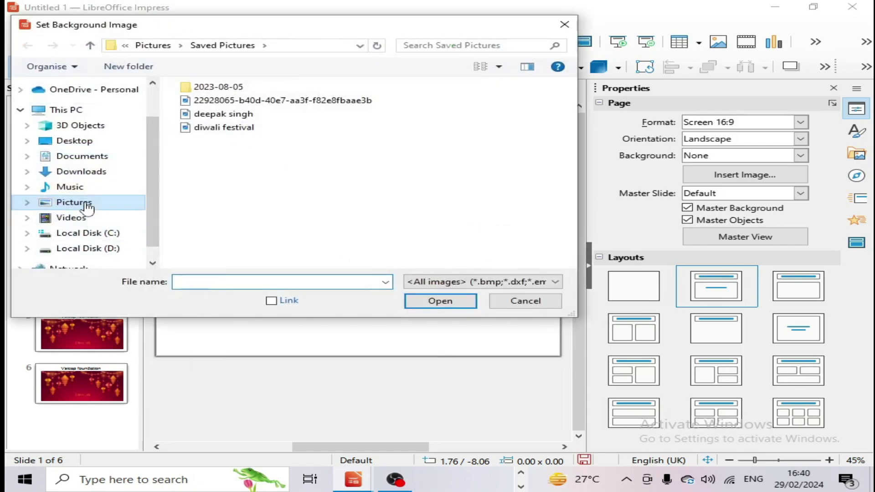
pyautogui.click(72, 202)
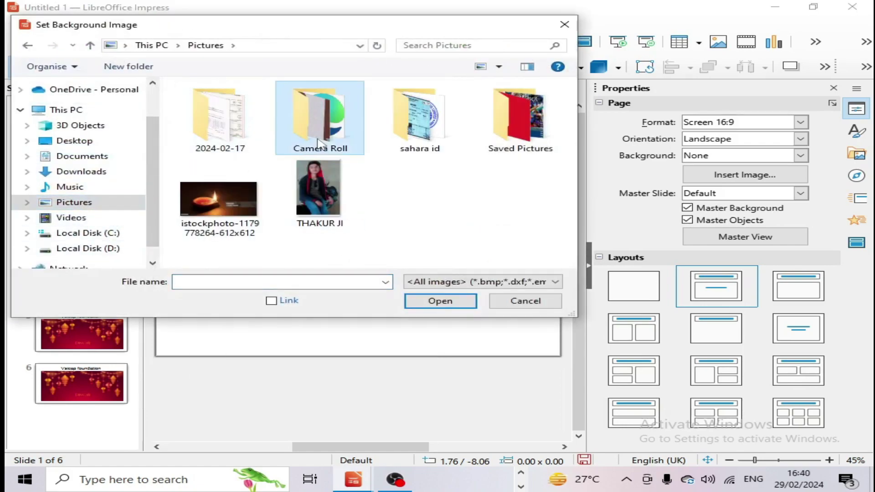
pyautogui.doubleClick(319, 121)
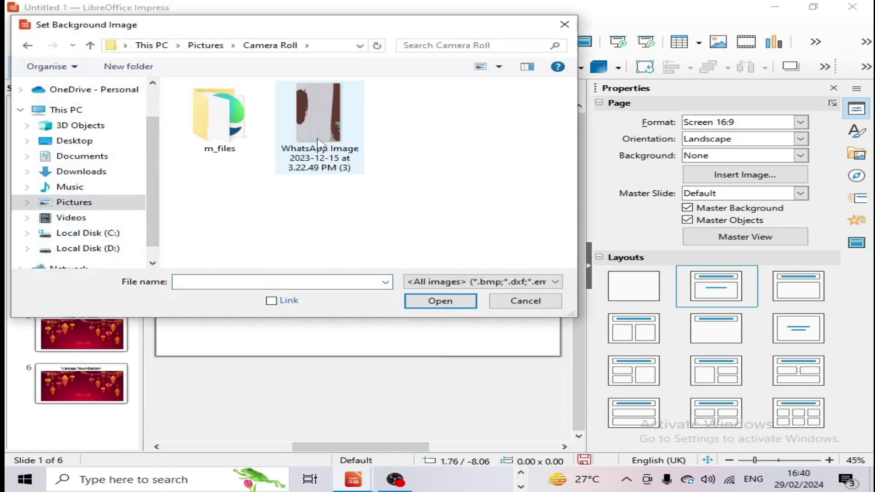
pyautogui.click(206, 45)
pyautogui.doubleClick(476, 139)
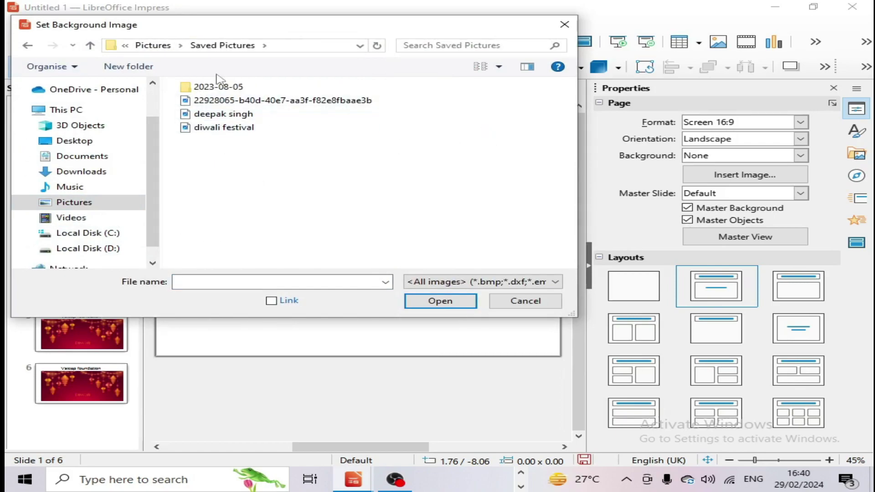
pyautogui.click(153, 45)
pyautogui.click(215, 230)
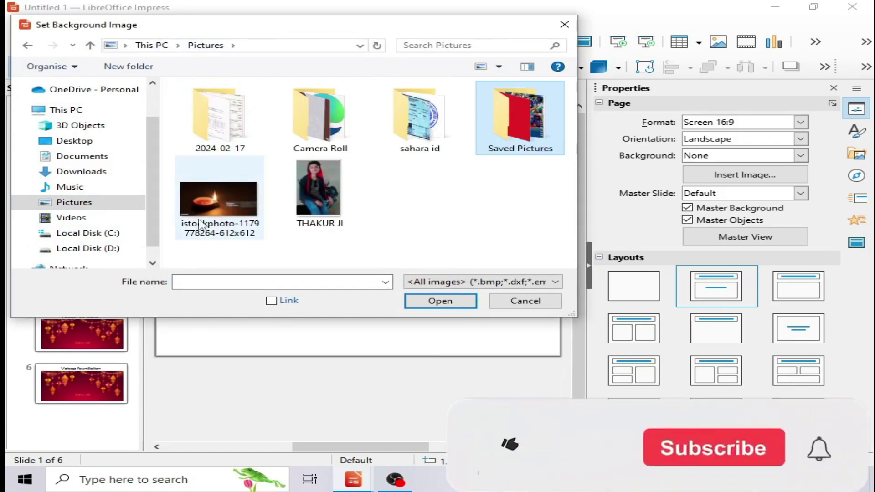
pyautogui.click(441, 301)
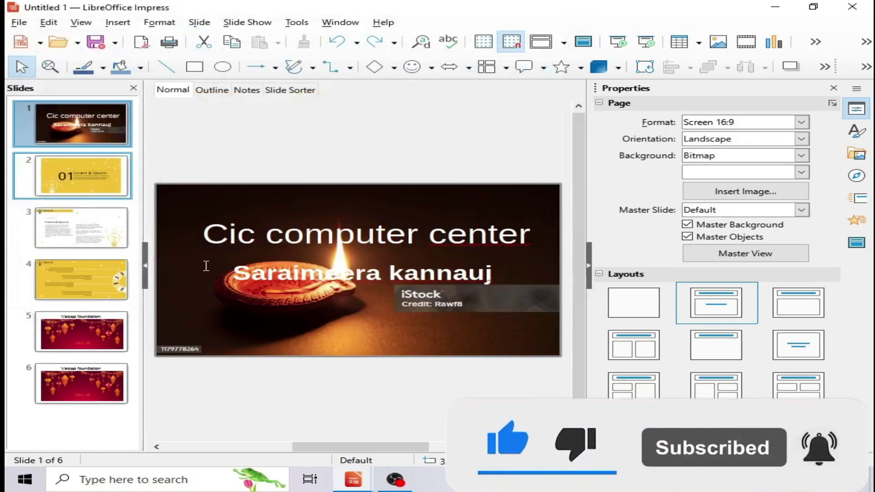
# Save the first slide's background image to Documents as a JPEG named frs, with quality set to 82
pyautogui.rightClick(206, 265)
pyautogui.click(490, 163)
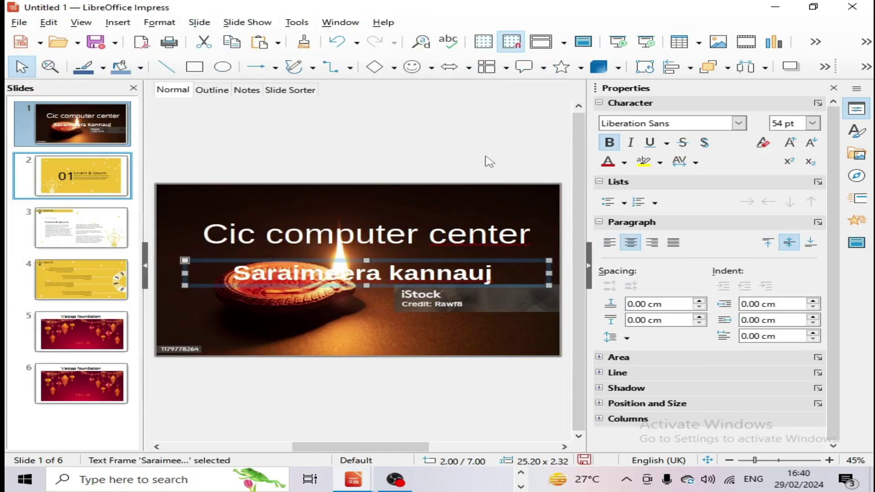
pyautogui.click(256, 207)
pyautogui.click(196, 23)
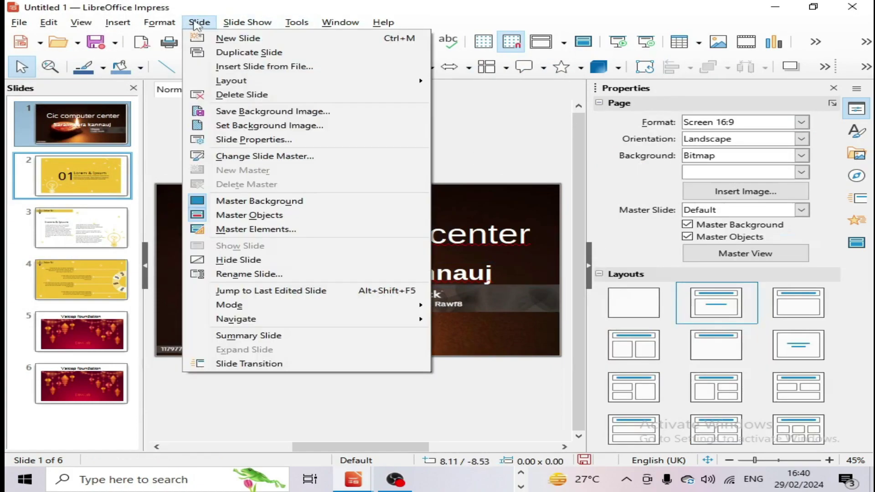
pyautogui.click(244, 114)
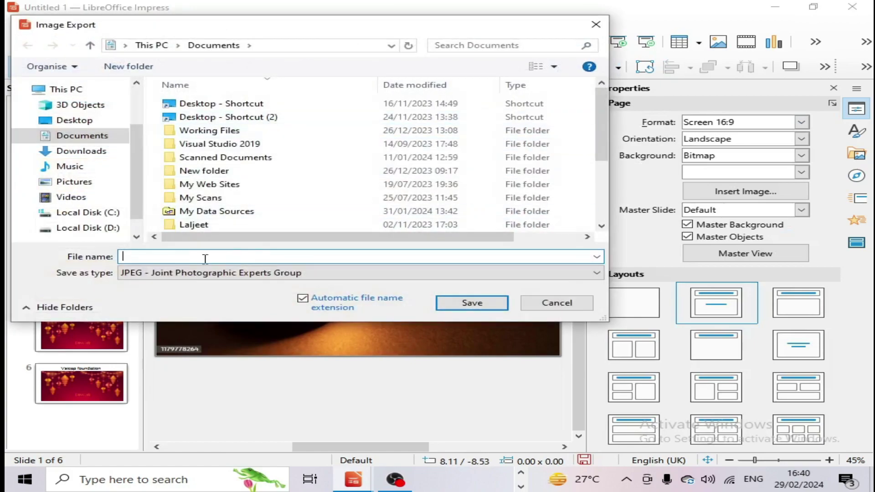
pyautogui.write('frs')
pyautogui.click(483, 306)
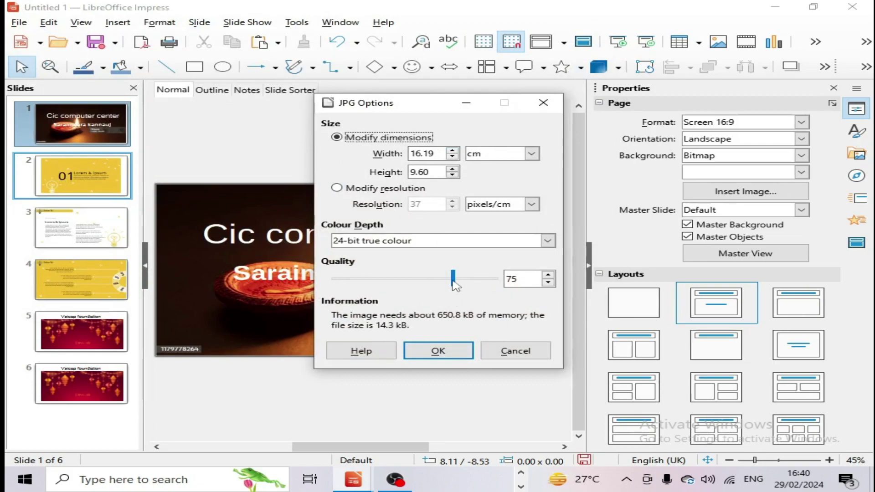
pyautogui.moveTo(453, 279); pyautogui.dragTo(464, 279)
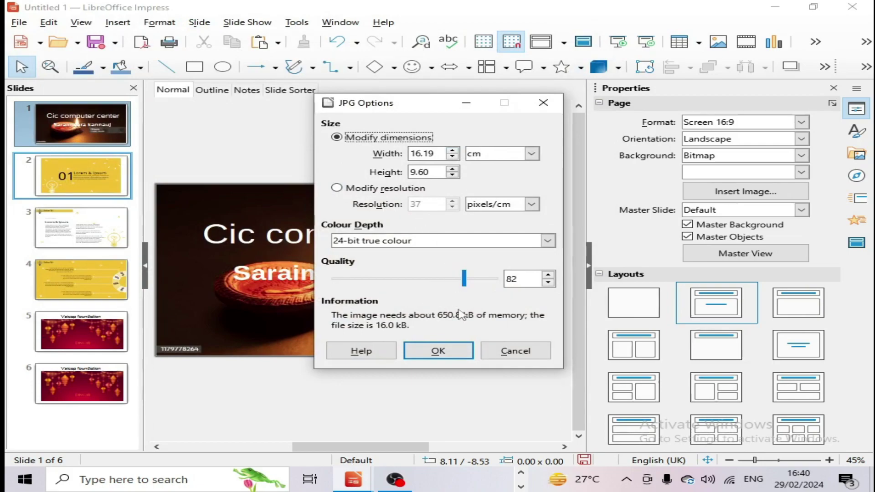
pyautogui.click(439, 352)
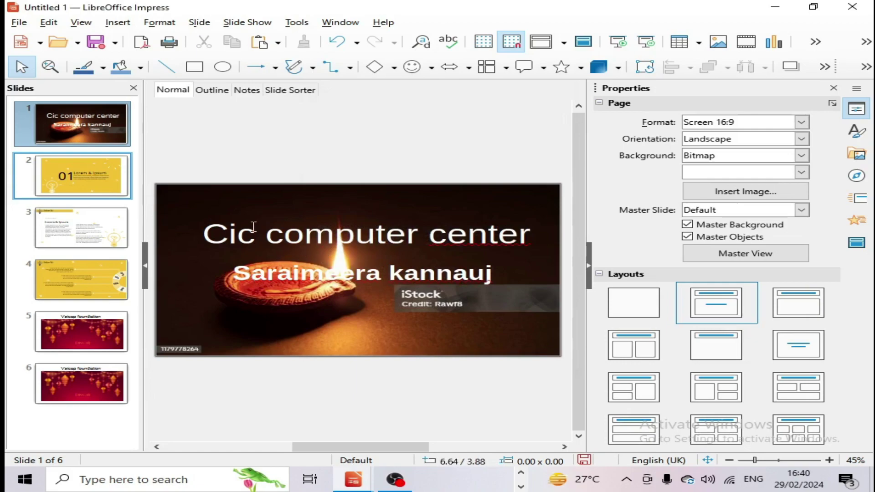
# Replace the first slide's background with the image "unnamed" from the "sahara id" folder in Pictures
pyautogui.click(199, 21)
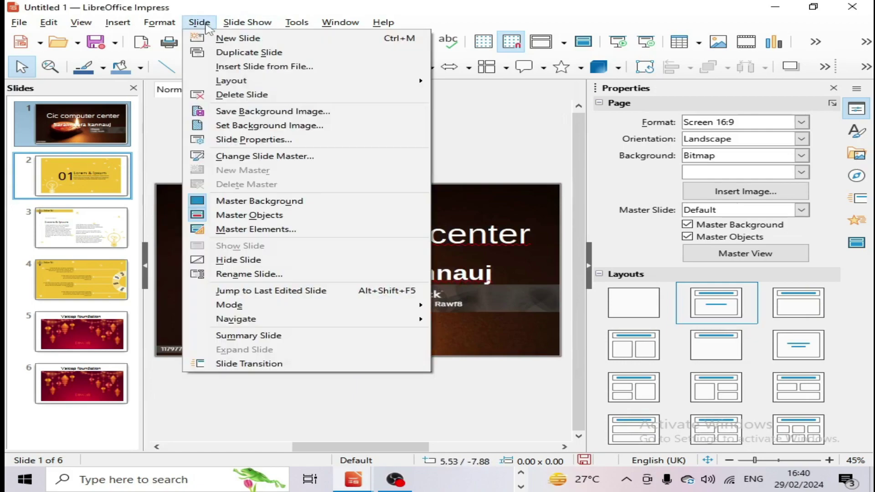
pyautogui.click(241, 126)
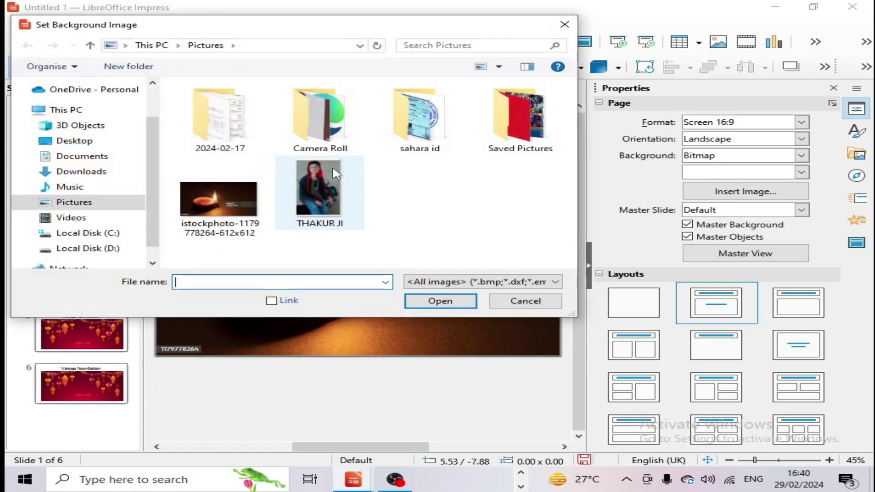
pyautogui.doubleClick(418, 119)
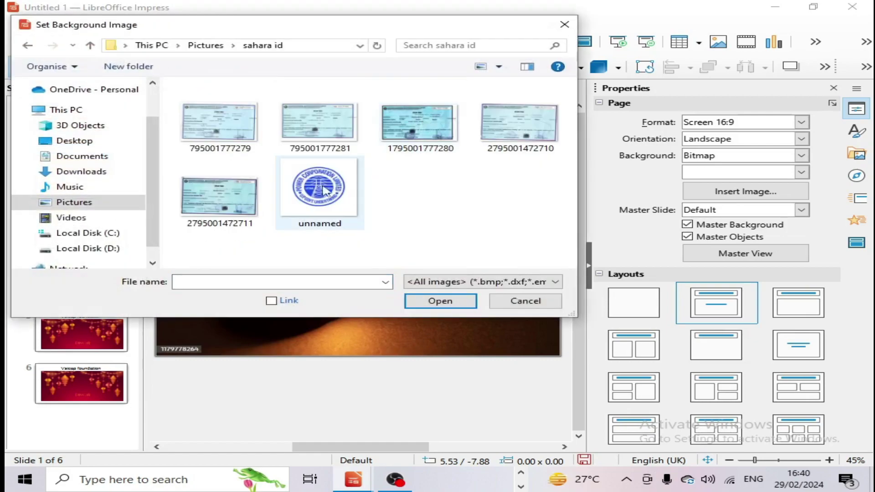
pyautogui.click(325, 190)
pyautogui.click(421, 297)
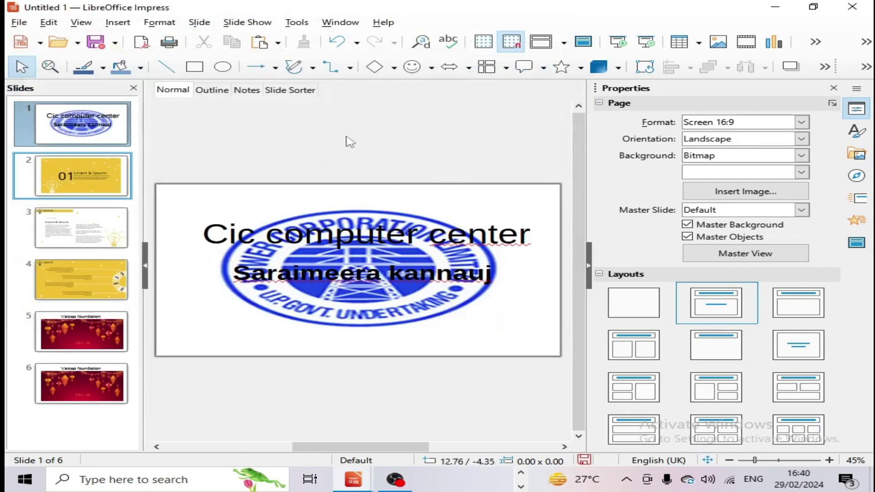
# Open the first slide's properties at the paper format settings and examine the available formats
pyautogui.click(204, 27)
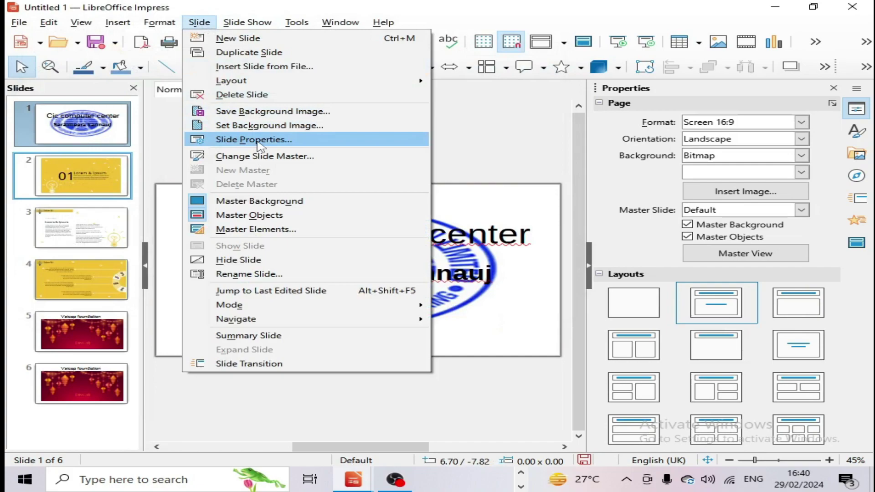
pyautogui.press('Escape')
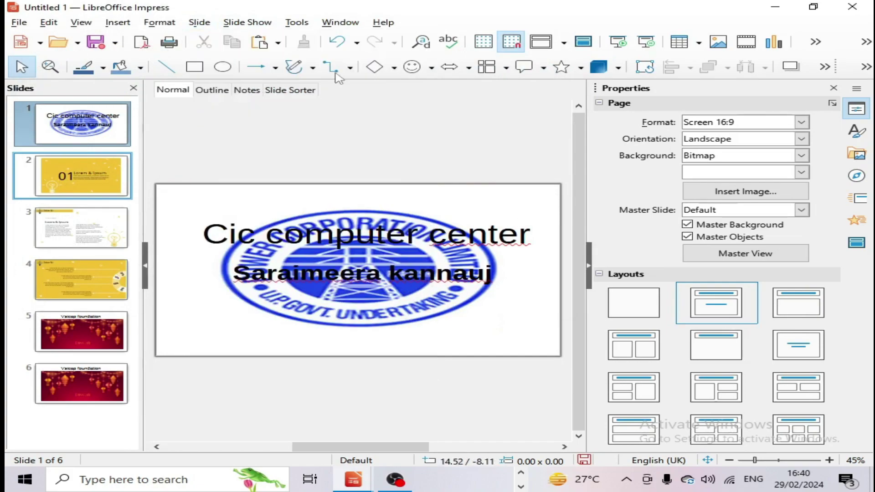
pyautogui.click(204, 26)
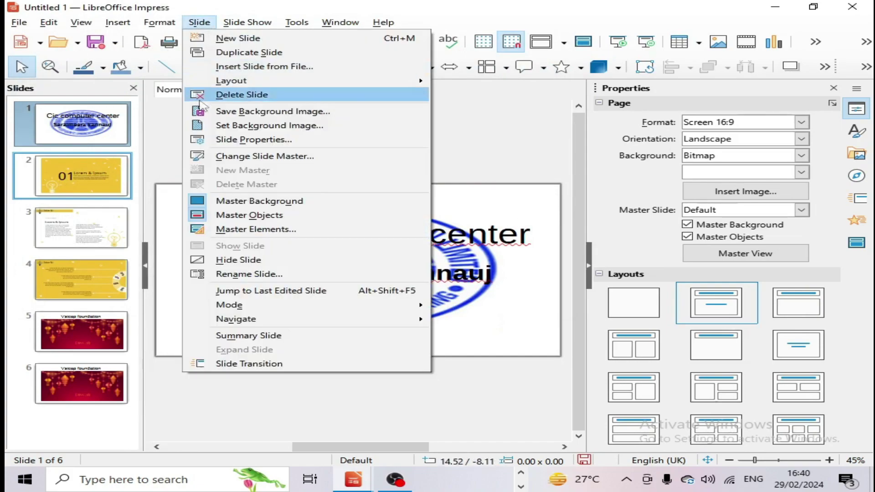
pyautogui.click(235, 142)
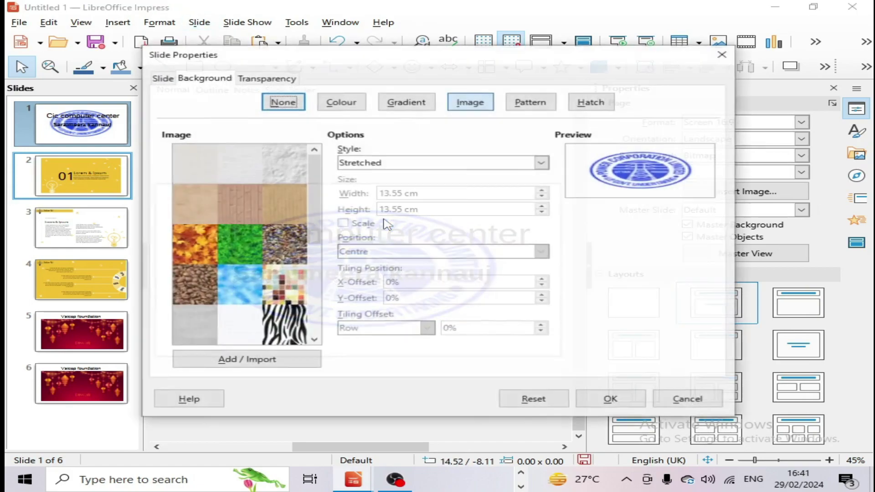
pyautogui.click(173, 78)
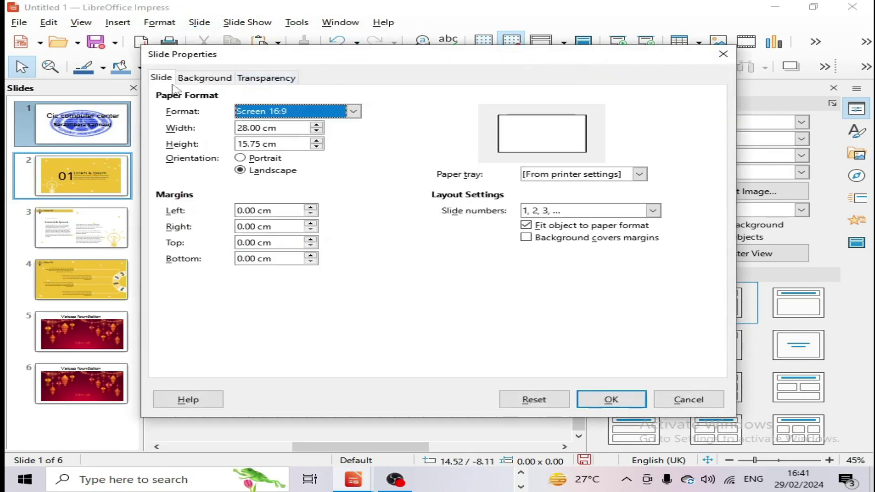
pyautogui.click(342, 113)
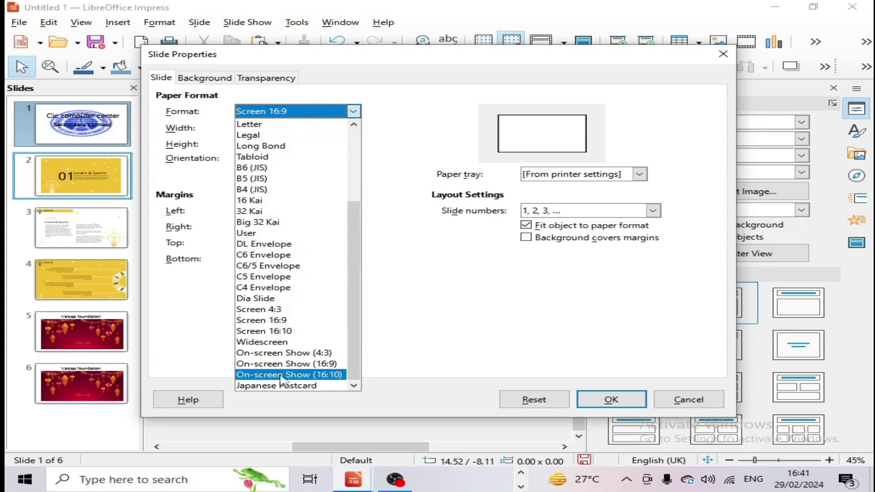
pyautogui.click(397, 120)
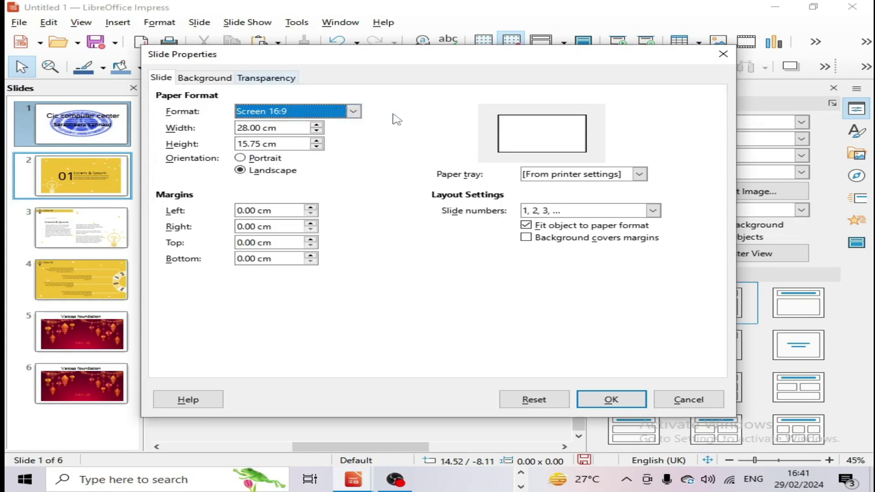
# Adjust the slide's width by one increment and back, and try portrait orientation before returning to landscape
pyautogui.click(317, 125)
pyautogui.click(317, 131)
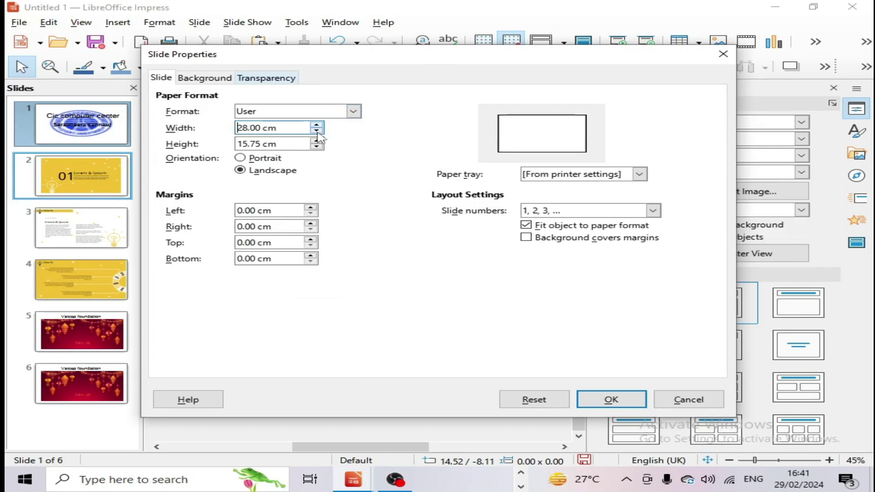
pyautogui.click(249, 159)
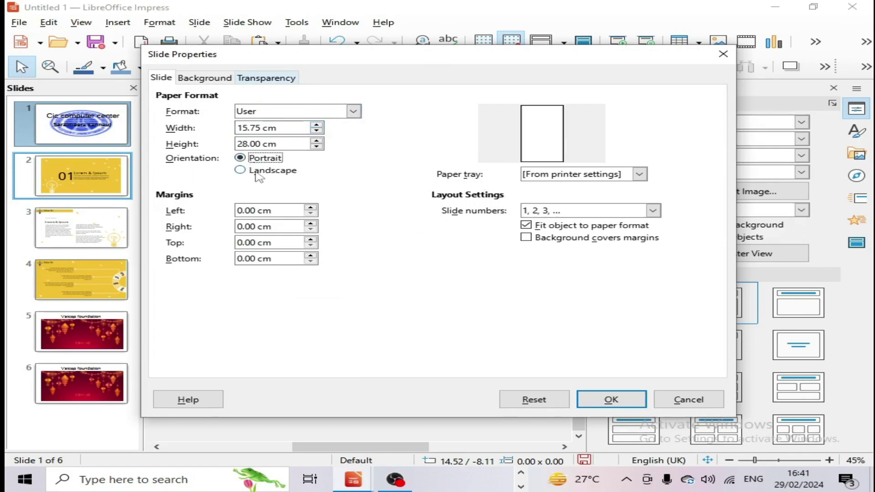
pyautogui.click(241, 170)
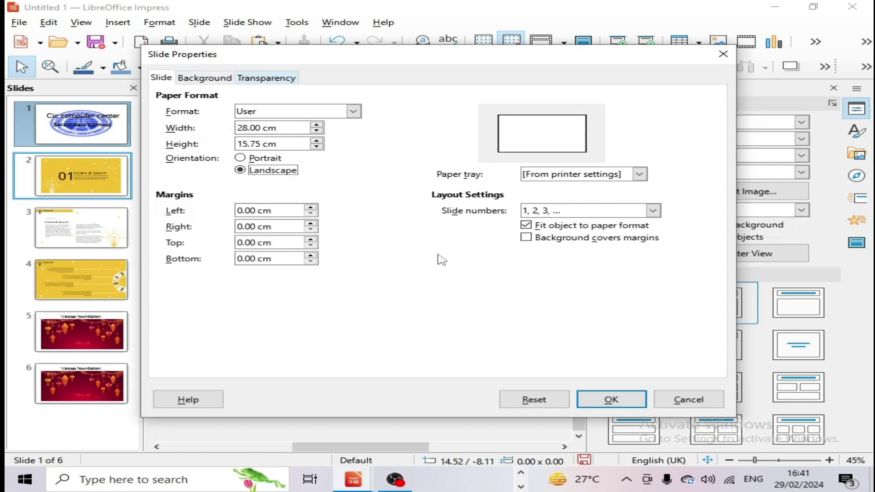
# Preview preset image backgrounds for the first slide, including the pebbles, Zebra and grey concrete textures
pyautogui.click(212, 80)
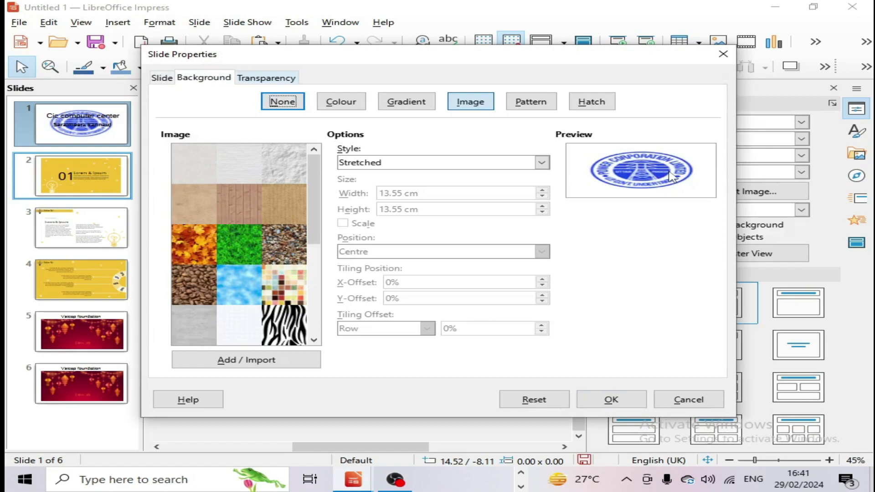
pyautogui.click(287, 251)
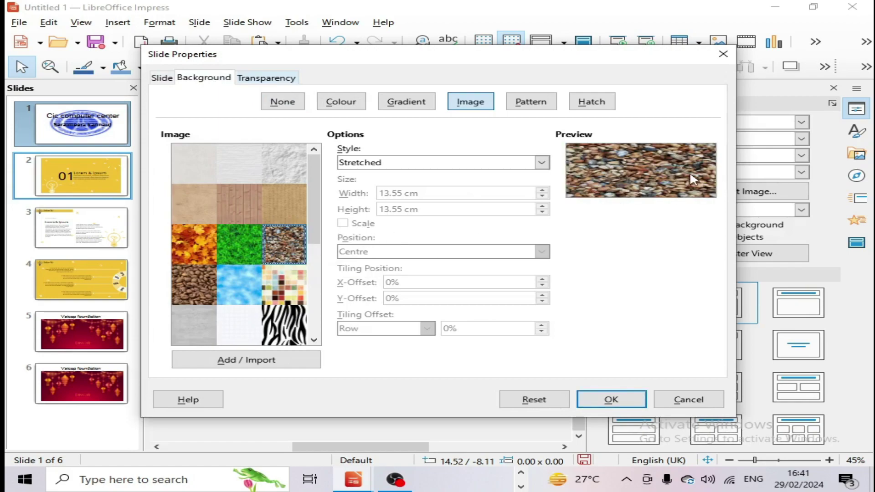
pyautogui.click(279, 335)
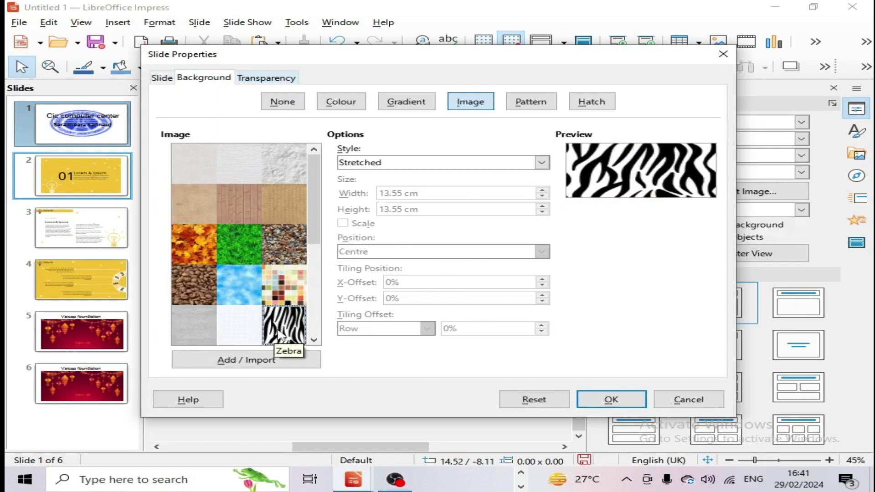
pyautogui.click(237, 331)
pyautogui.click(208, 322)
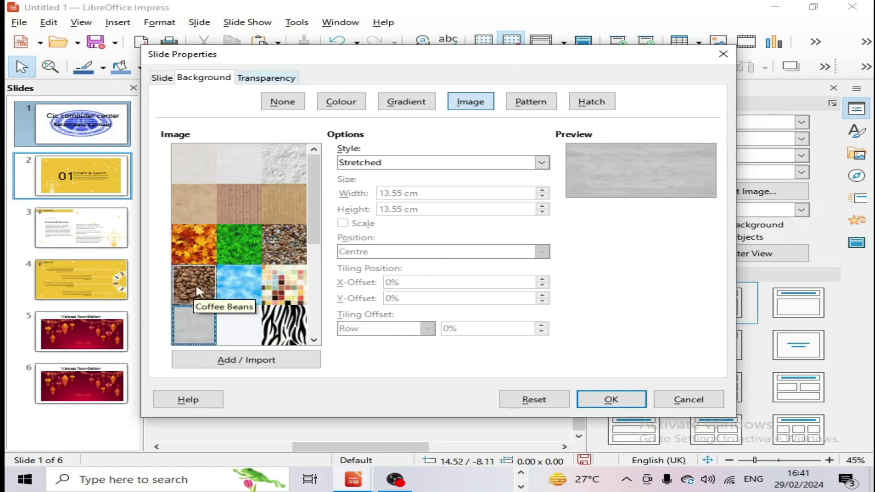
# Try several solid background colours from the standard palette, ending with the red c9211e
pyautogui.click(349, 104)
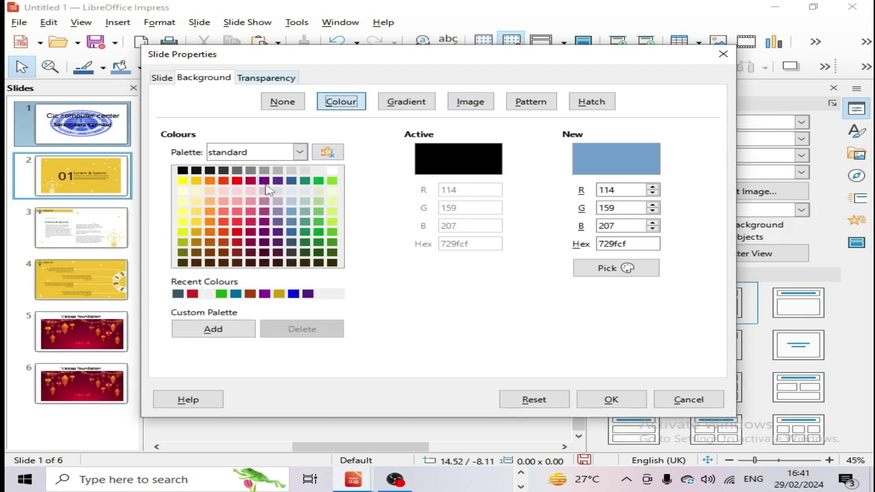
pyautogui.click(265, 190)
pyautogui.click(279, 221)
pyautogui.click(237, 242)
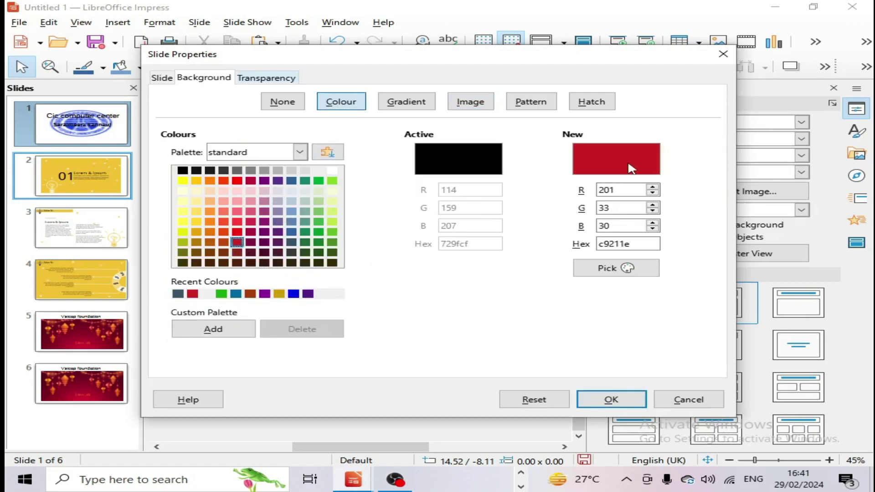
# Preview gradient backgrounds, including the green-and-white ellipsoid and Sundown presets, ending with the teal-to-tan one
pyautogui.click(406, 102)
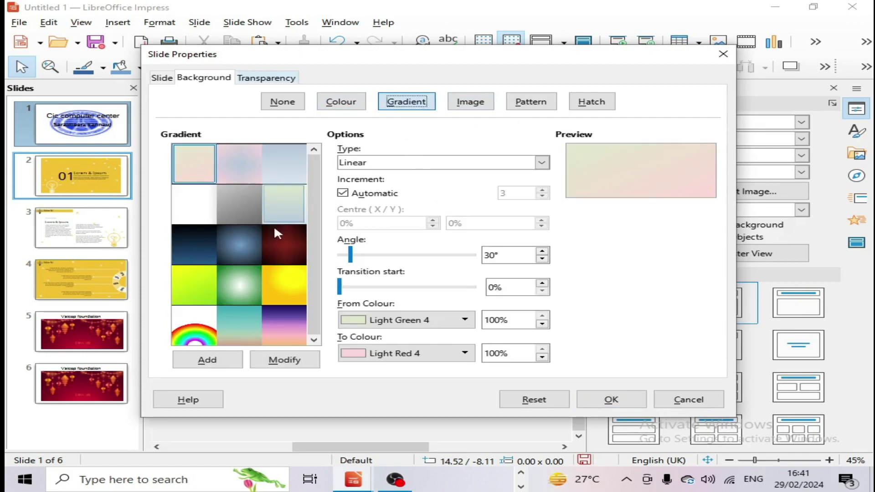
pyautogui.click(247, 252)
pyautogui.click(240, 286)
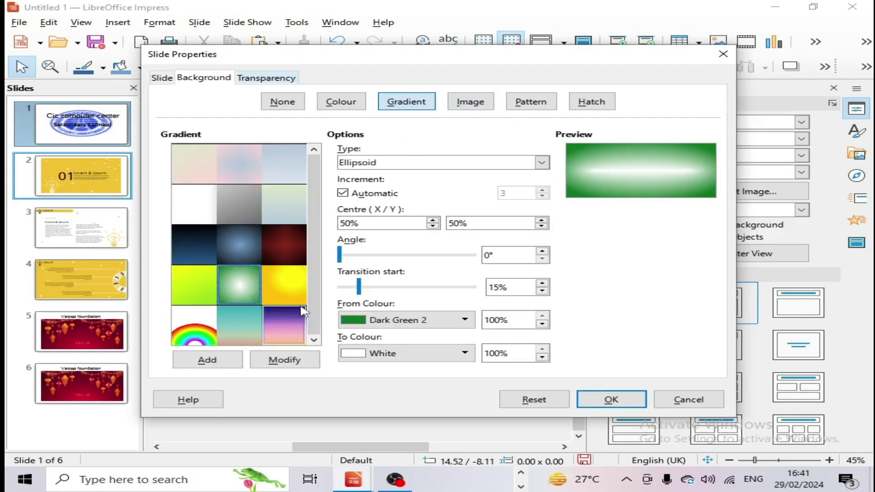
pyautogui.click(284, 286)
pyautogui.click(274, 327)
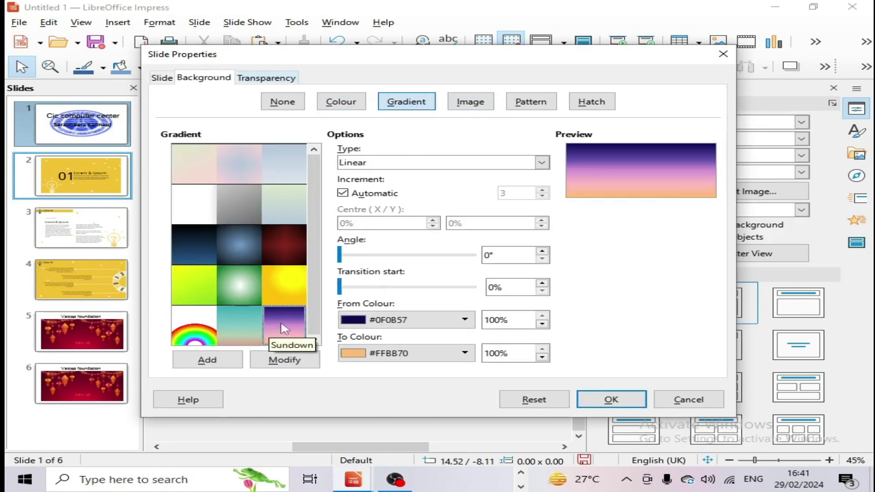
pyautogui.click(240, 333)
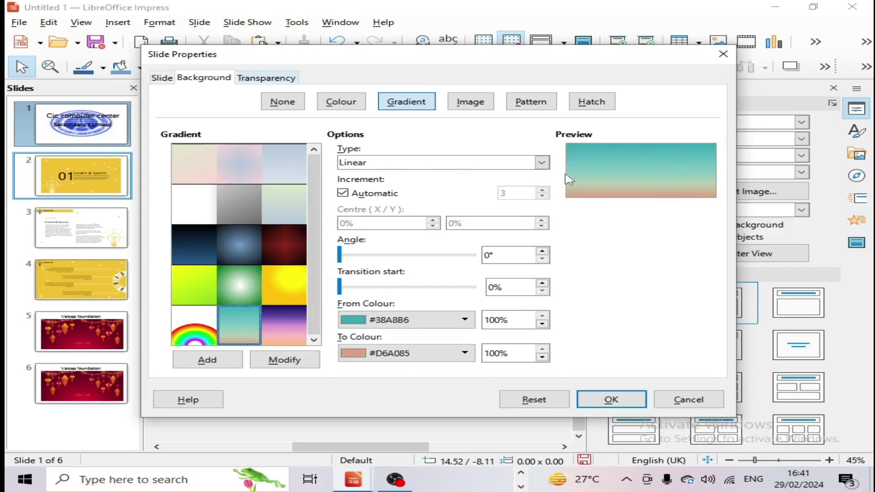
# Preview the white rough stone and coloured mosaic image backgrounds
pyautogui.click(470, 101)
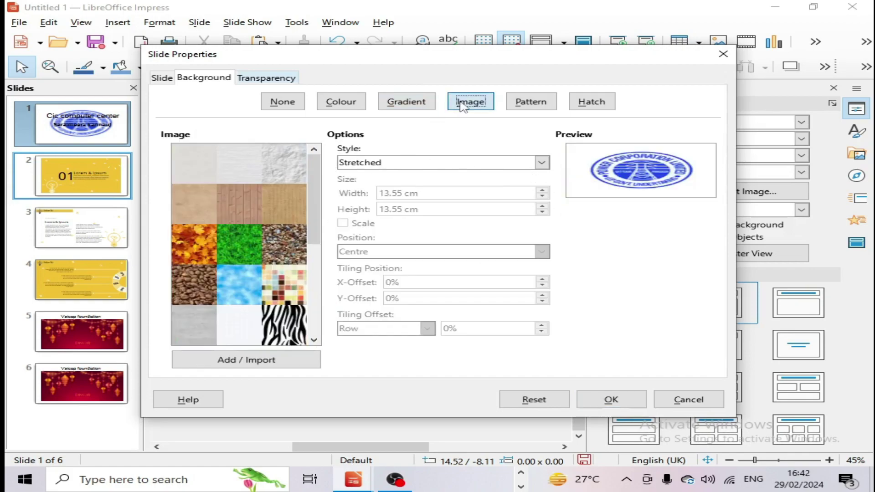
pyautogui.click(279, 166)
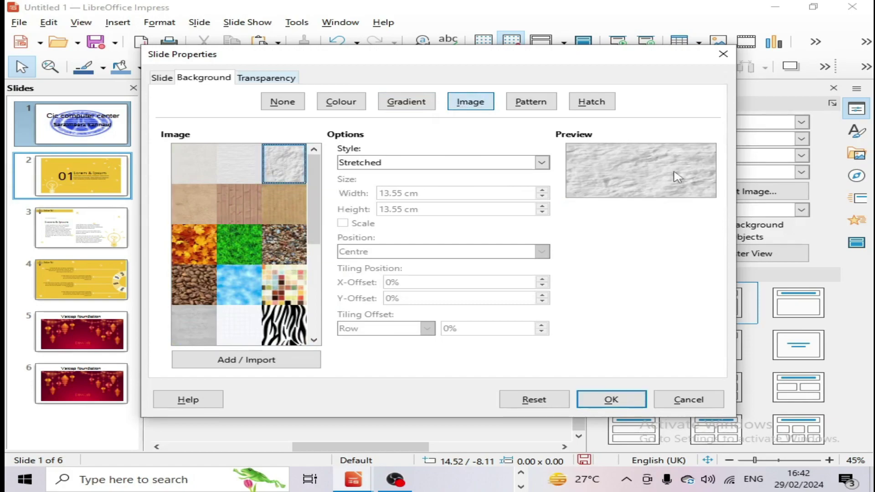
pyautogui.click(287, 283)
# Preview pattern backgrounds, including Sphere and Large Confetti, ending with the sparse black dots on white
pyautogui.click(531, 101)
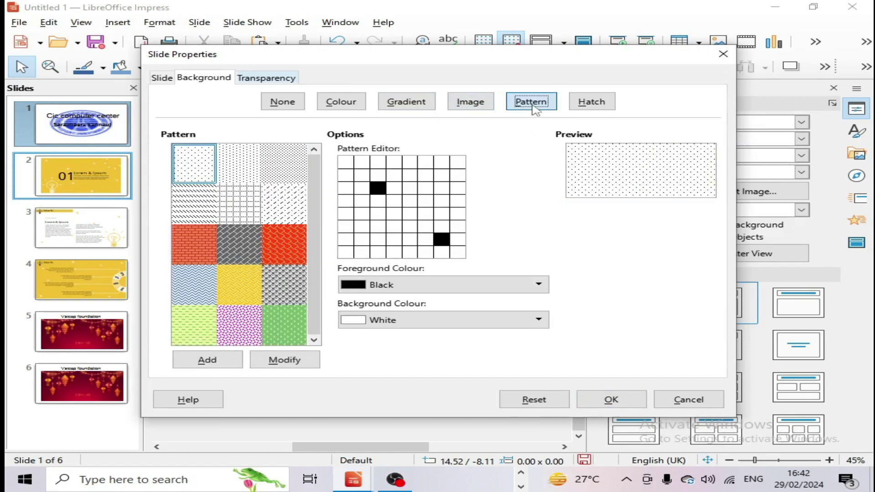
pyautogui.click(278, 204)
pyautogui.click(291, 250)
pyautogui.click(285, 284)
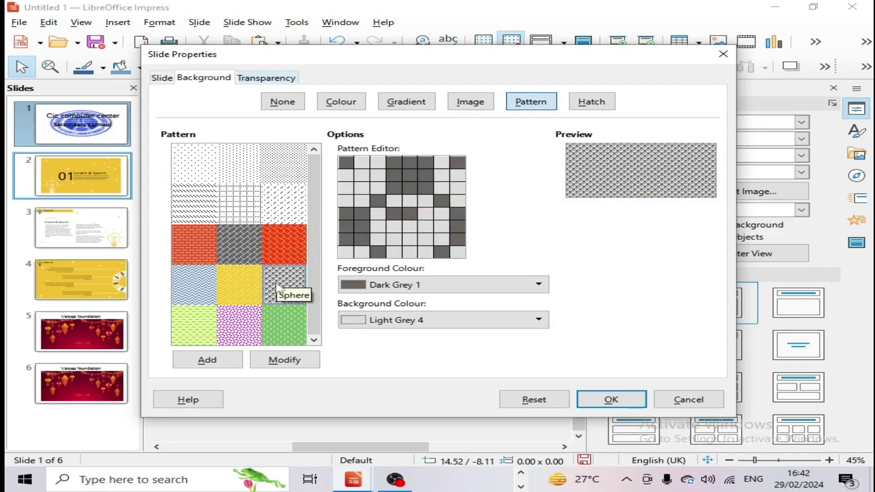
pyautogui.click(240, 337)
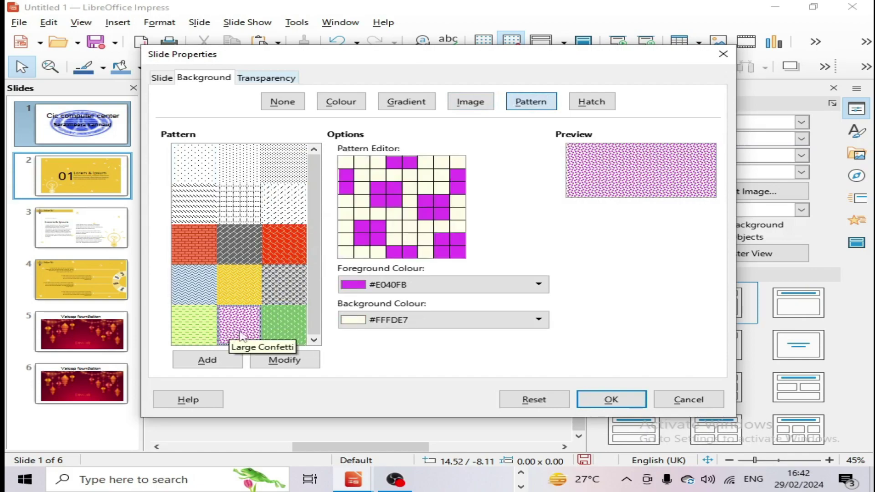
pyautogui.click(234, 287)
pyautogui.click(285, 283)
pyautogui.click(196, 155)
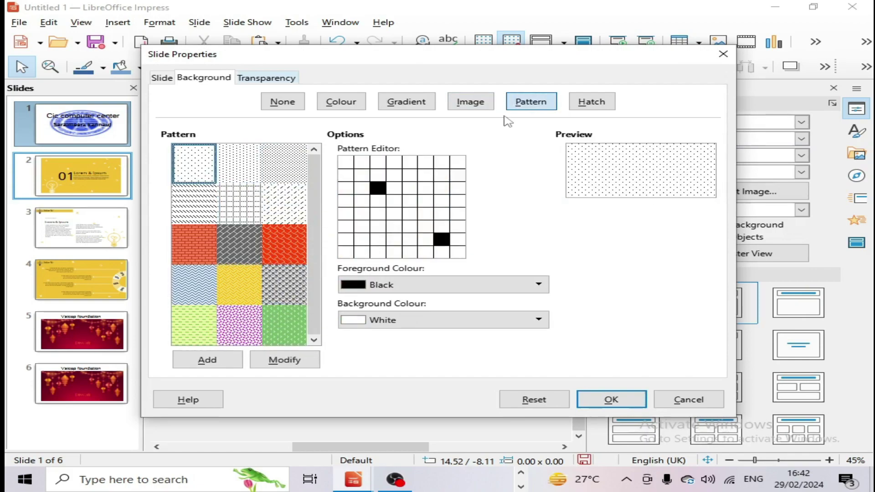
# Preview the blue crossed, green triple and red triple hatch backgrounds, ending with Yellow 45 Degrees
pyautogui.click(592, 101)
pyautogui.click(284, 205)
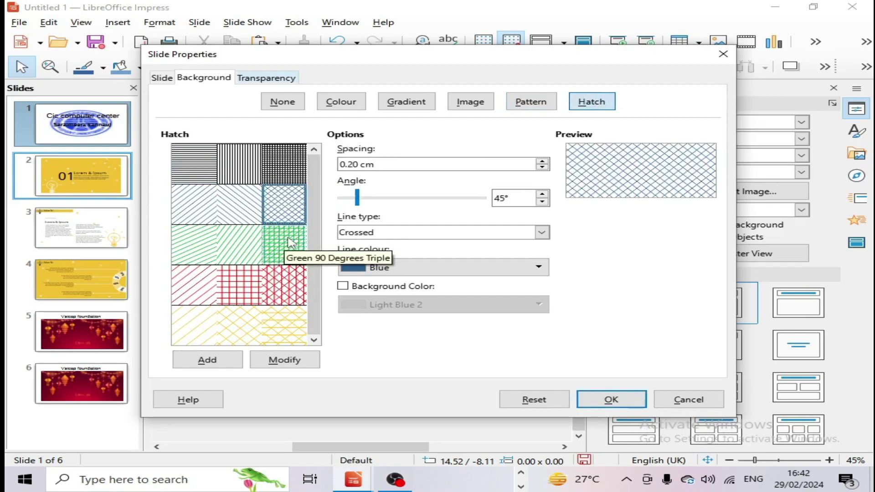
pyautogui.click(284, 244)
pyautogui.click(285, 297)
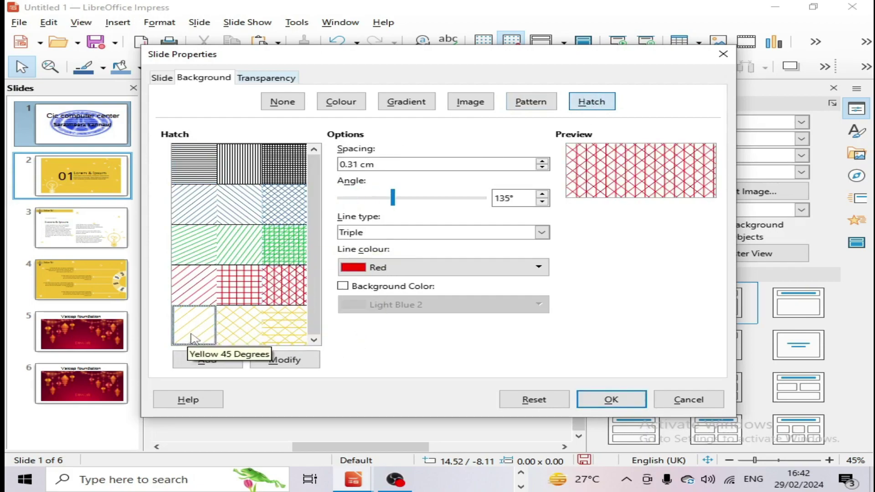
pyautogui.click(194, 340)
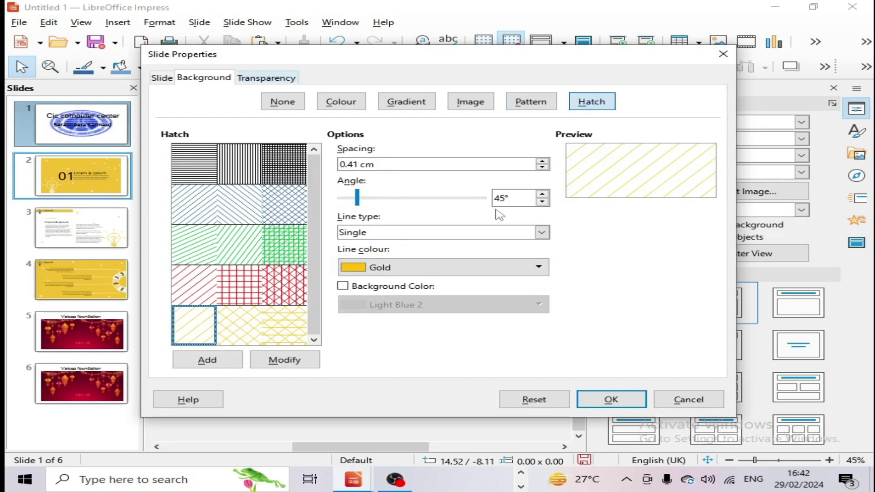
# Change the line colour of the yellow hatch to Automatic
pyautogui.click(444, 269)
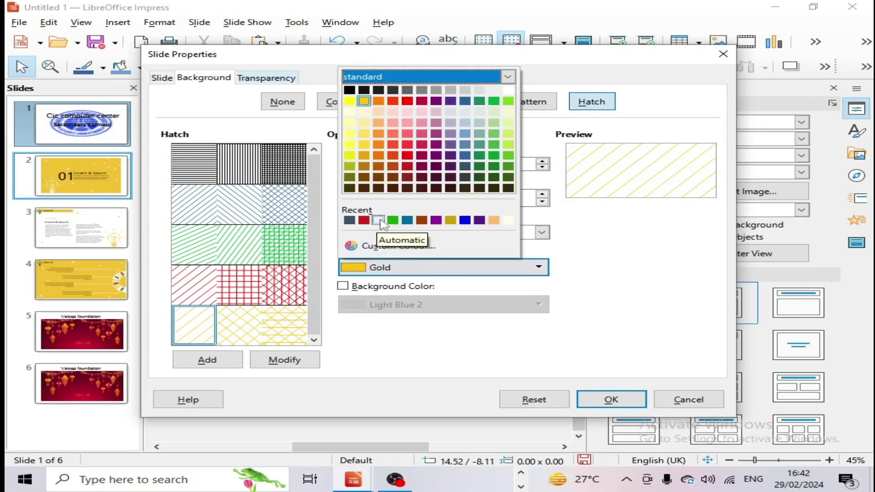
pyautogui.click(378, 220)
pyautogui.click(401, 268)
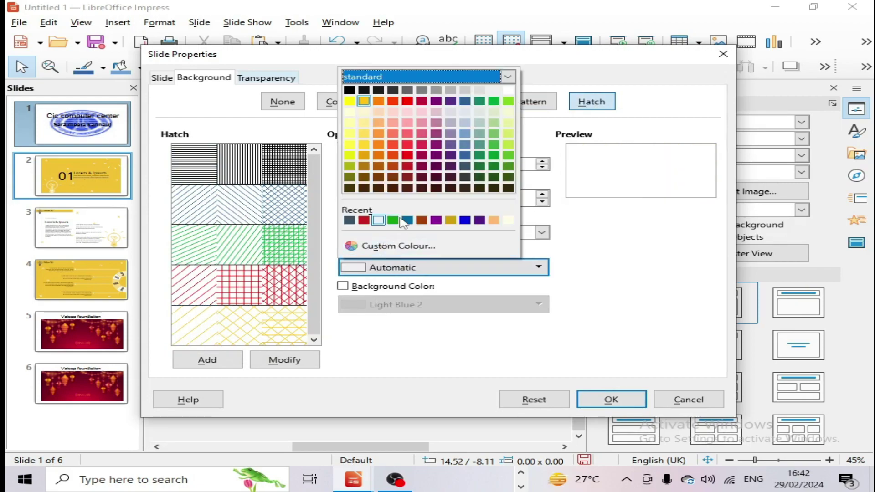
pyautogui.click(399, 219)
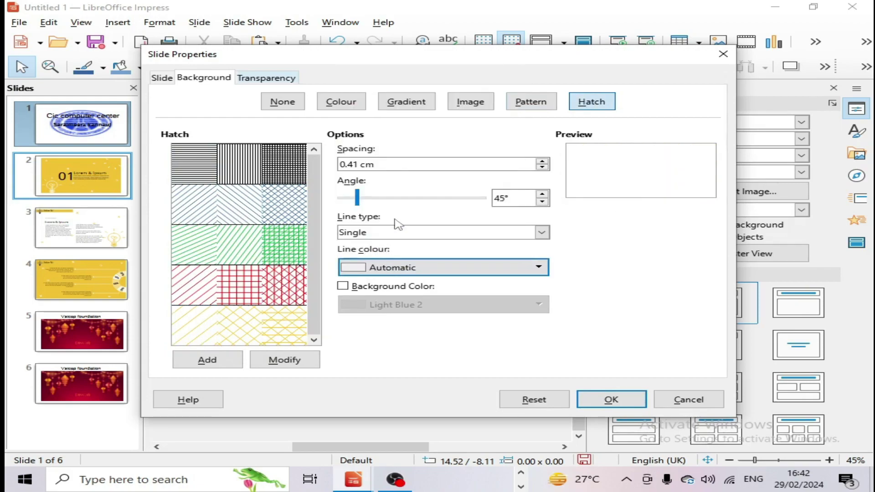
# Apply the teal-to-tan linear gradient as the first slide's background, with from colour #0369A3 and to colour #C99C00
pyautogui.click(492, 109)
pyautogui.click(529, 102)
pyautogui.click(407, 102)
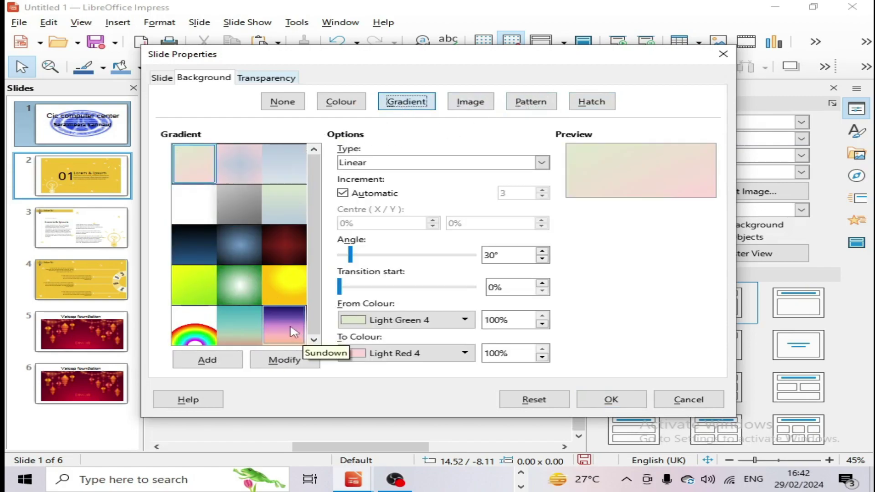
pyautogui.click(239, 324)
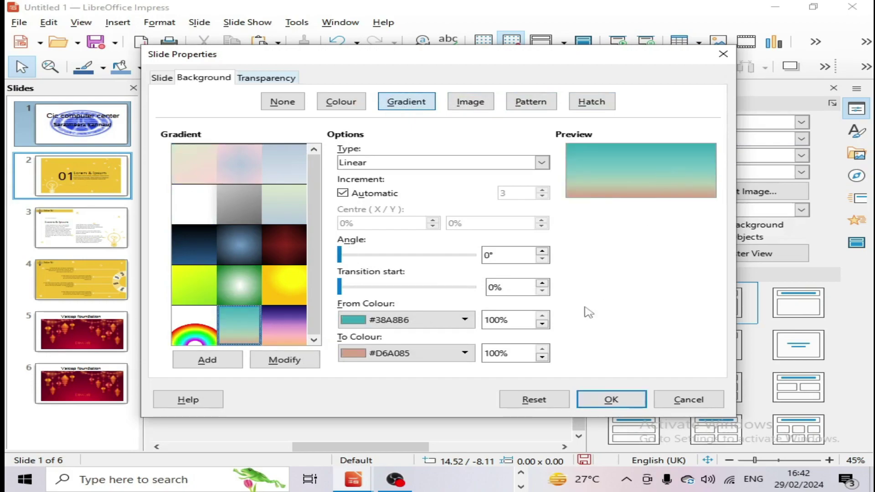
pyautogui.click(420, 321)
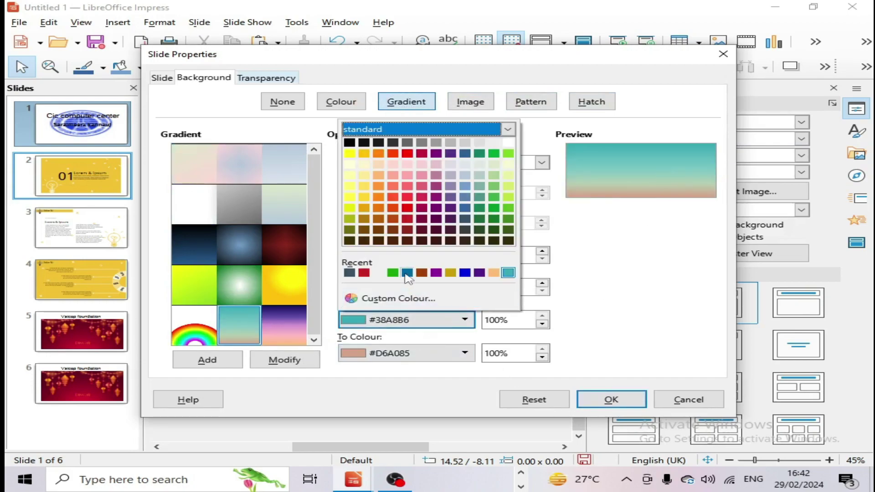
pyautogui.click(415, 273)
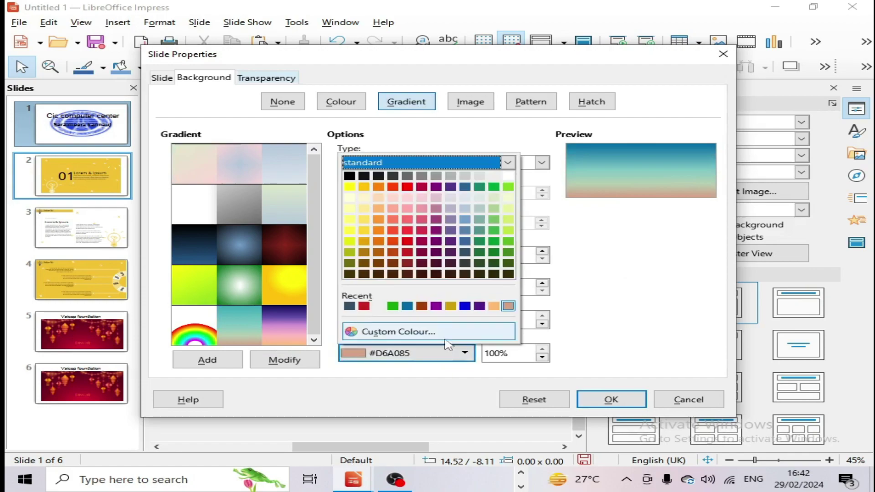
pyautogui.click(451, 306)
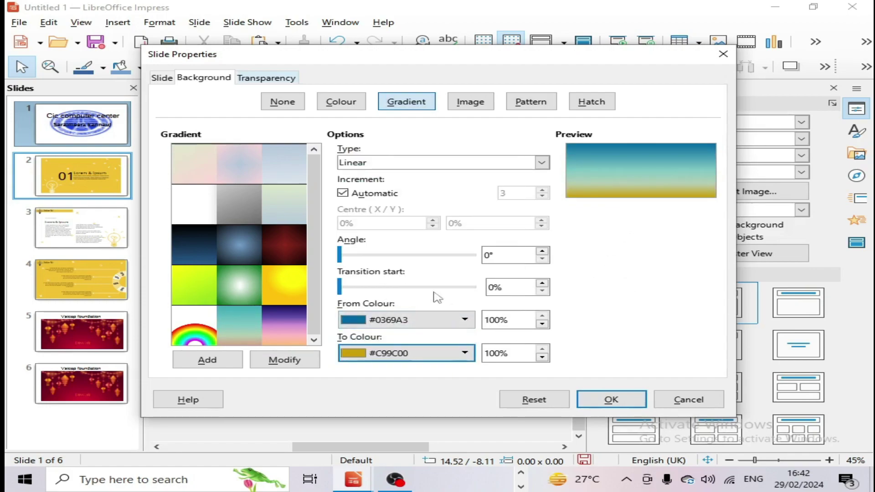
pyautogui.click(628, 401)
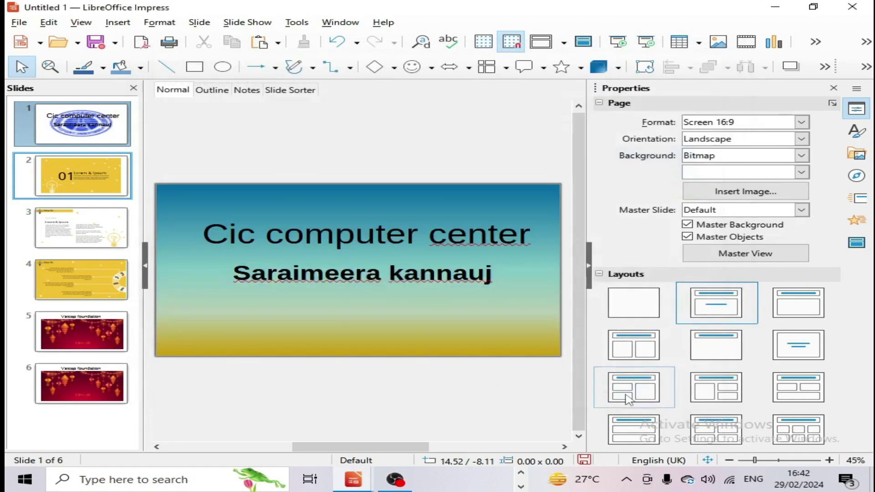
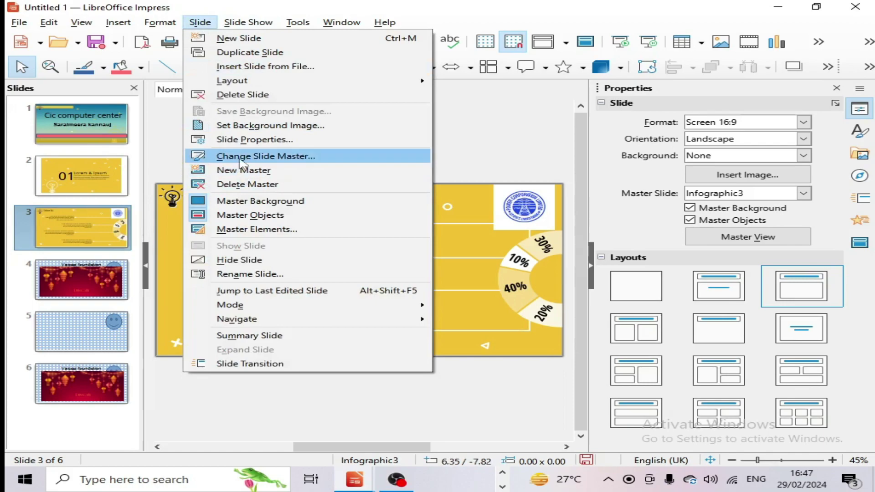
# Preview the Default, Title and Infographic3 designs among the available master slides, and leave without changing the slide's master
pyautogui.click(243, 157)
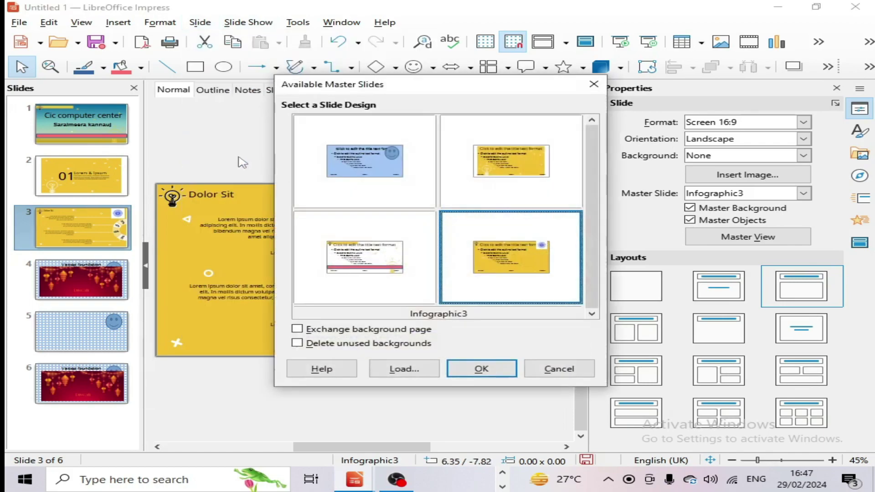
pyautogui.click(396, 190)
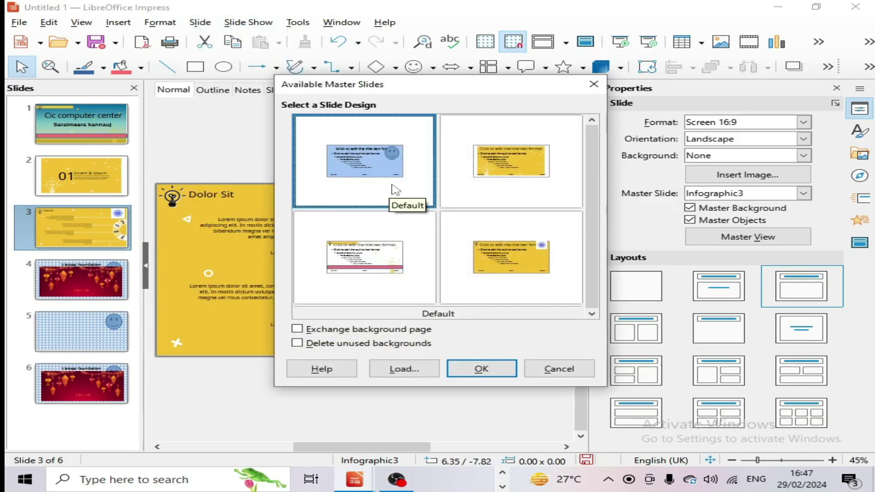
pyautogui.click(396, 260)
pyautogui.click(495, 166)
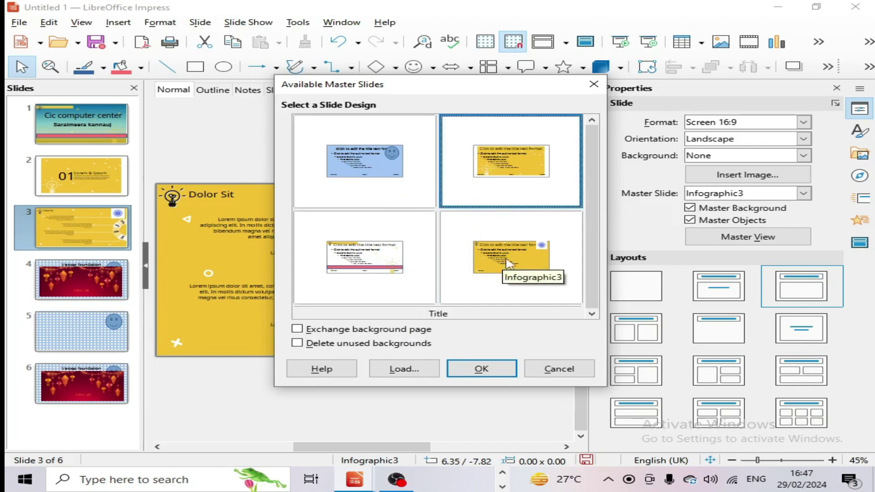
pyautogui.click(503, 254)
pyautogui.click(559, 368)
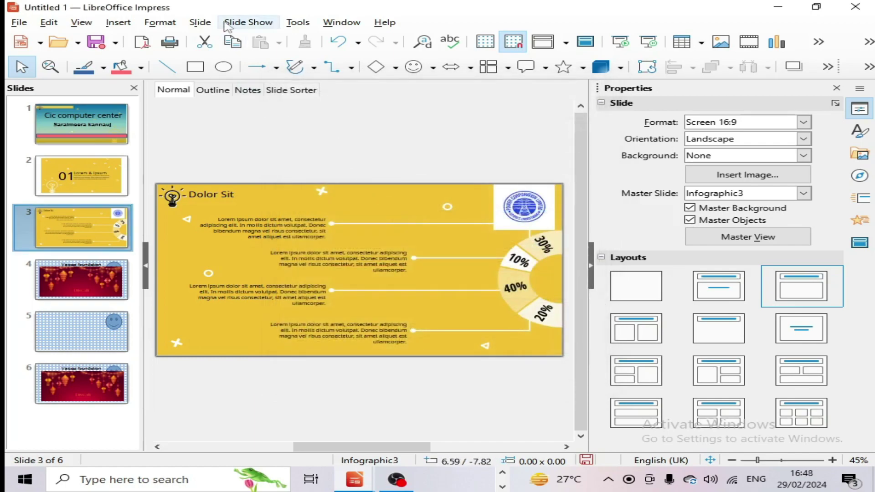
# Look through the first, fifth and fourth slides to compare their backgrounds and master objects
pyautogui.click(201, 22)
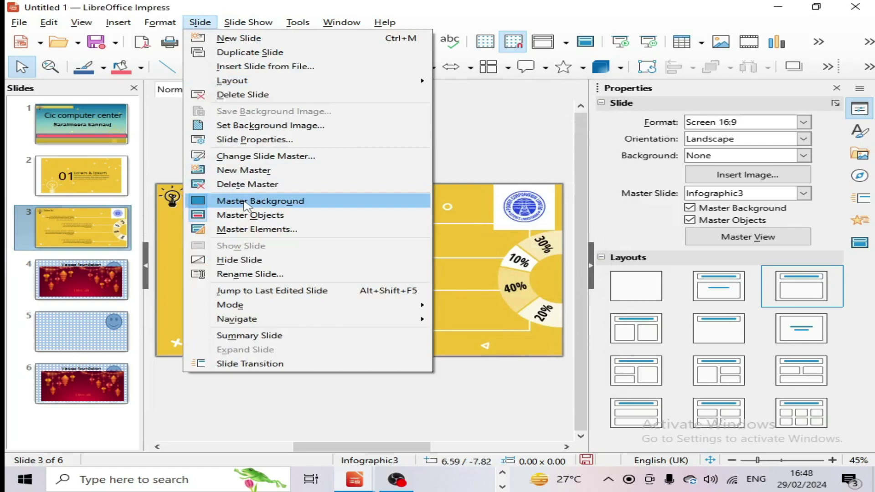
pyautogui.click(86, 128)
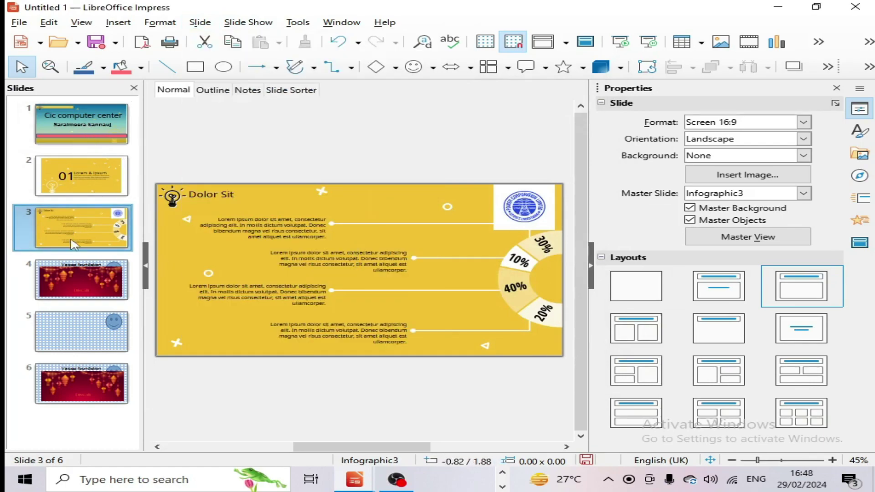
pyautogui.click(83, 131)
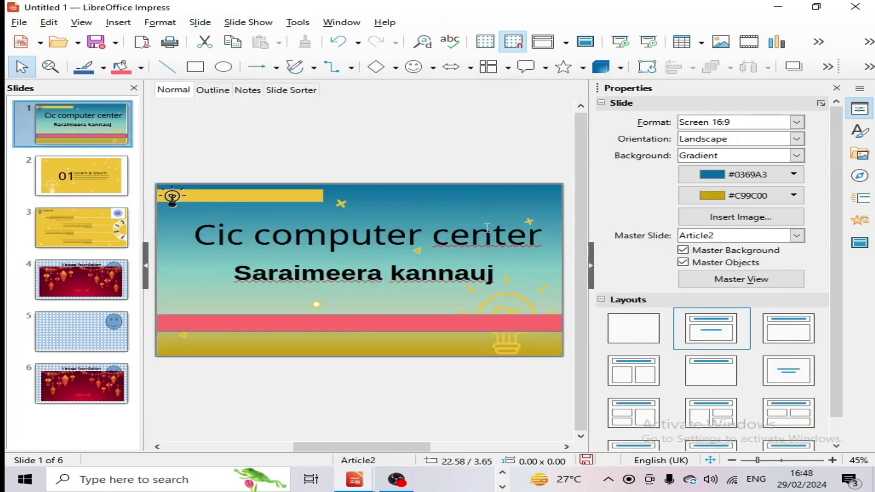
pyautogui.click(125, 339)
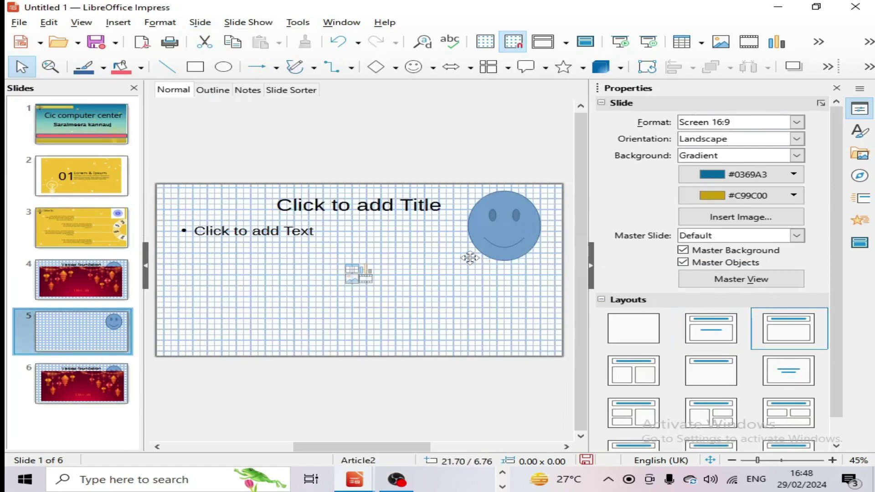
pyautogui.press('Up')
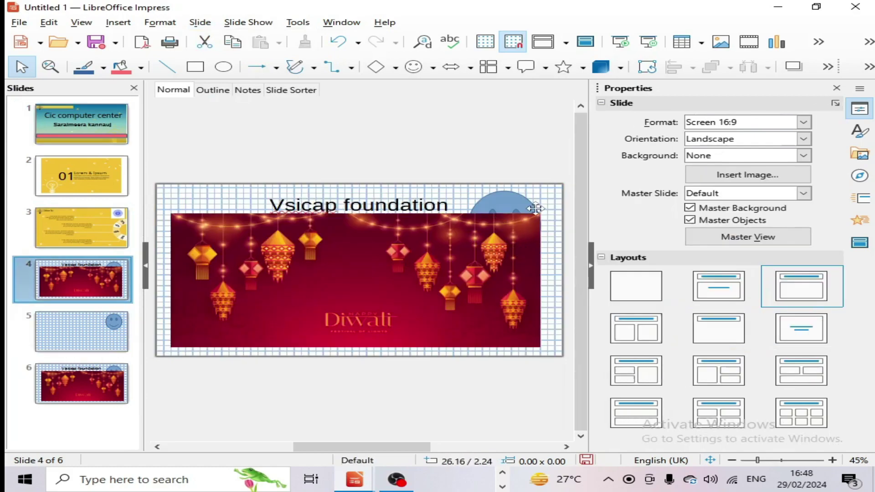
# In master slide view, apply the navy-to-pink-to-orange gradient as the background of the Default master with the smiley face
pyautogui.click(88, 24)
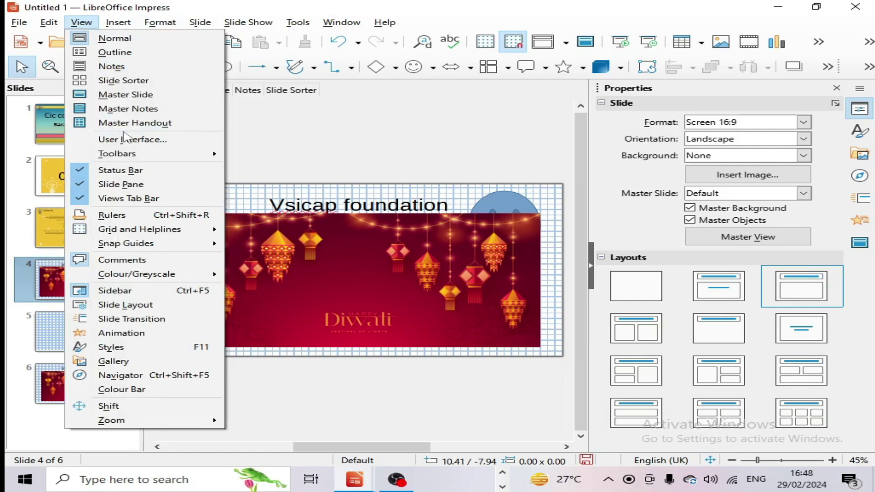
pyautogui.click(114, 94)
pyautogui.click(437, 276)
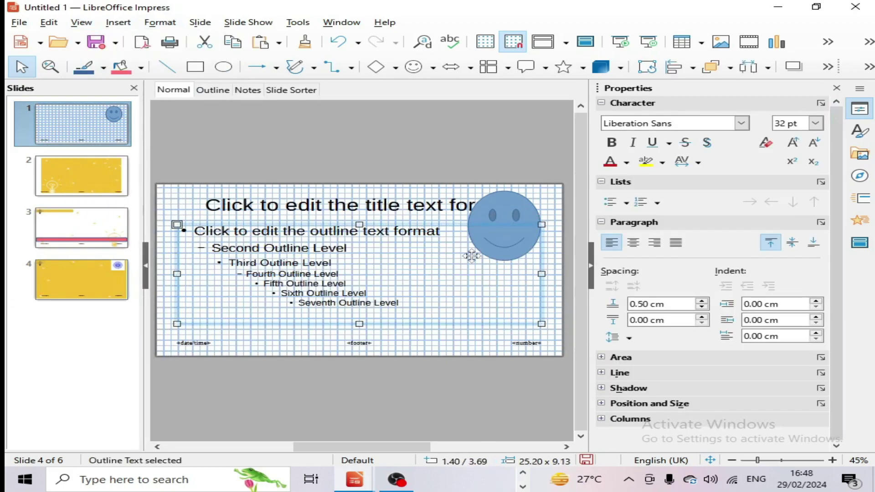
pyautogui.click(200, 22)
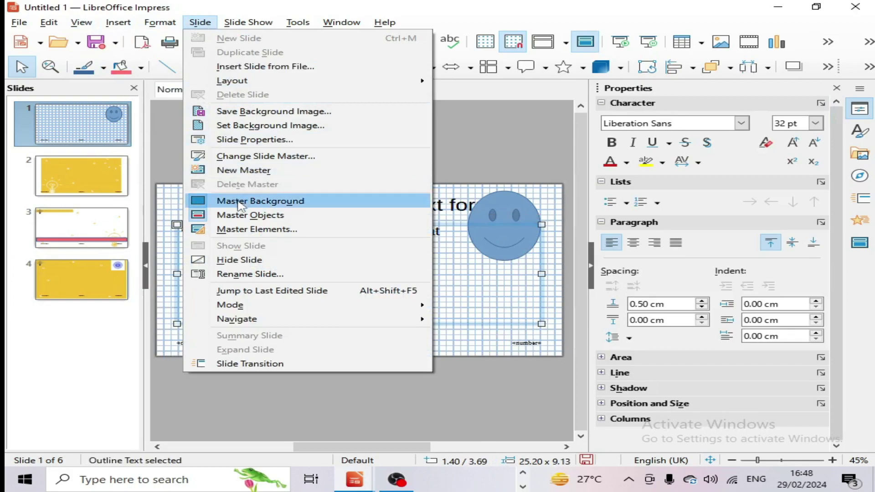
pyautogui.press('Escape')
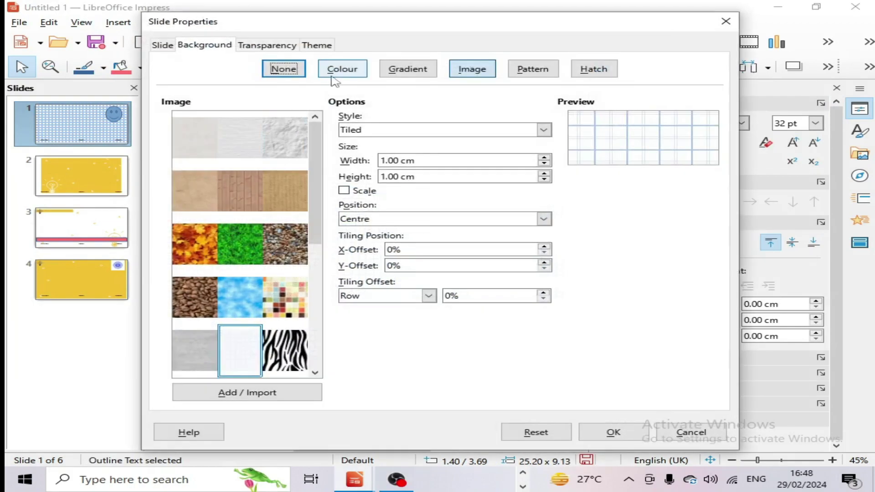
pyautogui.click(342, 69)
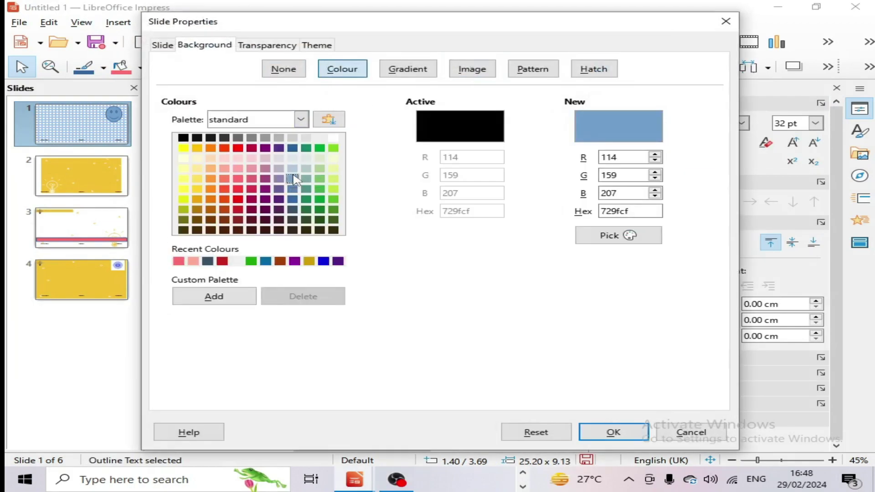
pyautogui.click(407, 70)
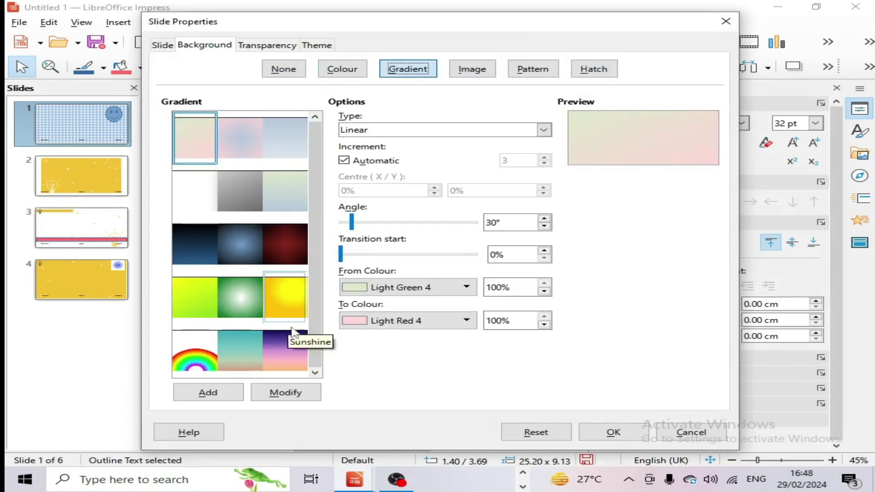
pyautogui.click(283, 349)
pyautogui.click(612, 432)
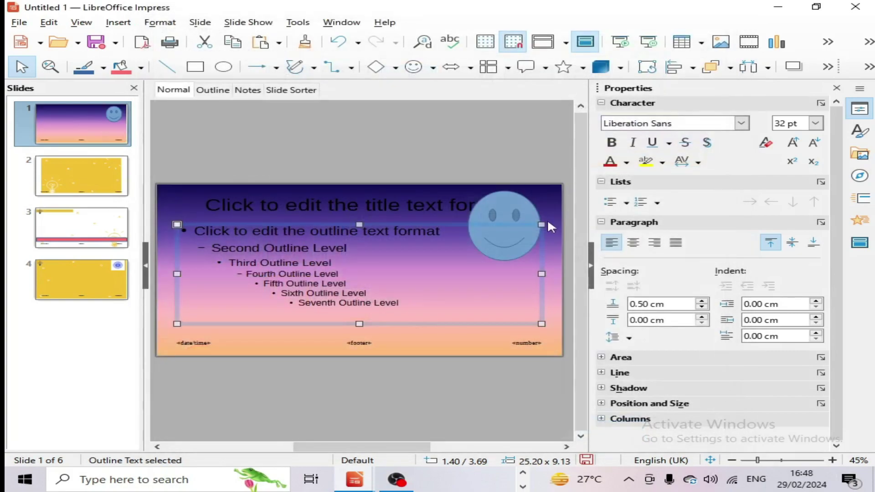
# Return to the normal slide view and check the new master background on the fourth and fifth slides
pyautogui.click(81, 22)
pyautogui.click(110, 35)
pyautogui.click(233, 208)
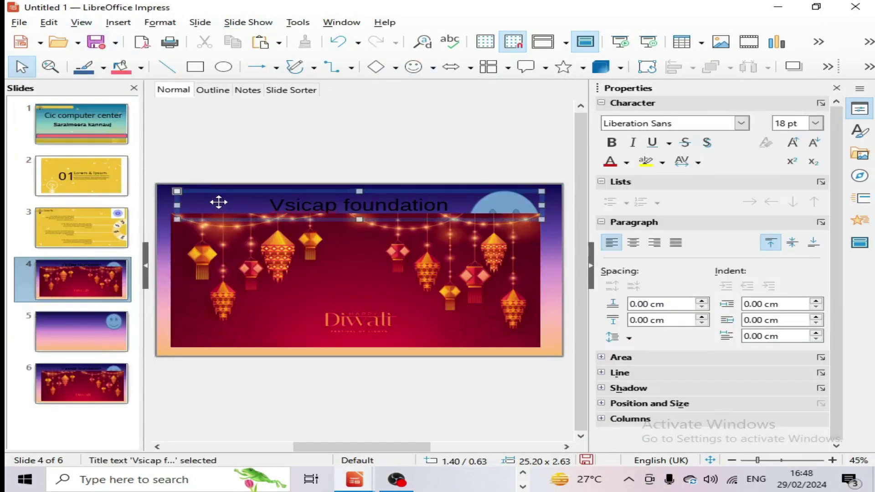
pyautogui.click(104, 327)
pyautogui.click(73, 292)
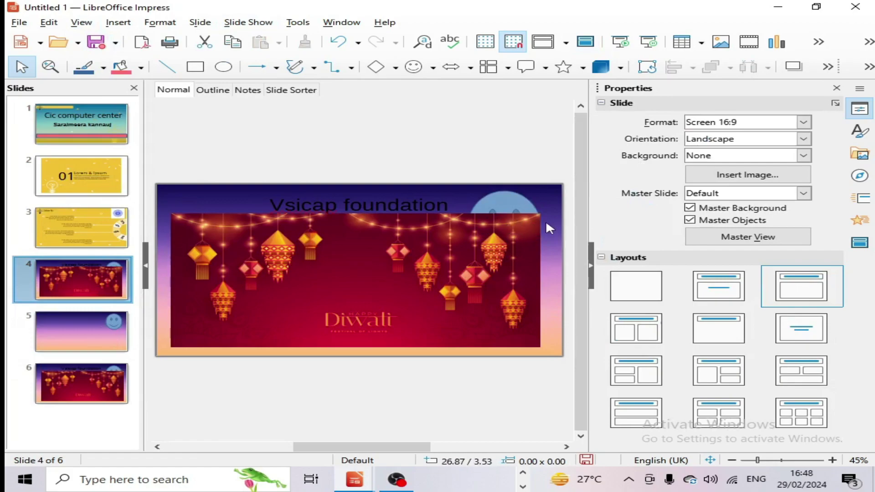
# Turn off the master background on the fourth slide and move its Diwali image slightly down, to position 1.00 / 3.00
pyautogui.click(208, 25)
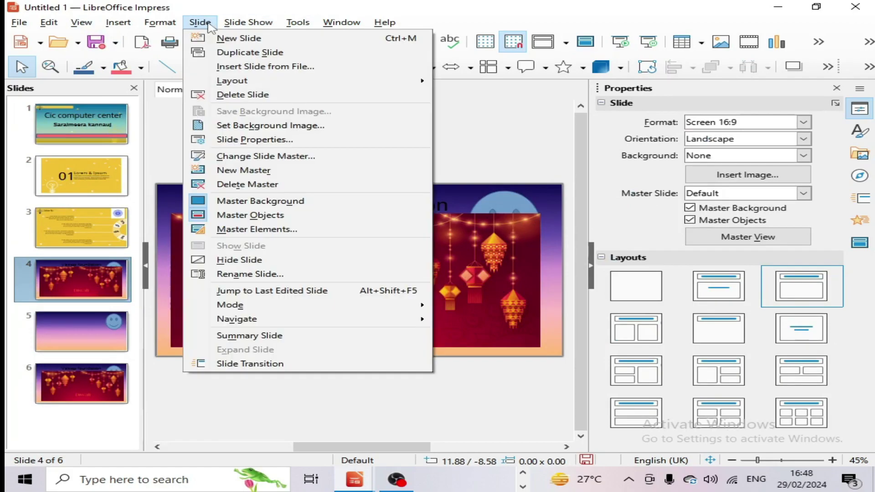
pyautogui.click(222, 200)
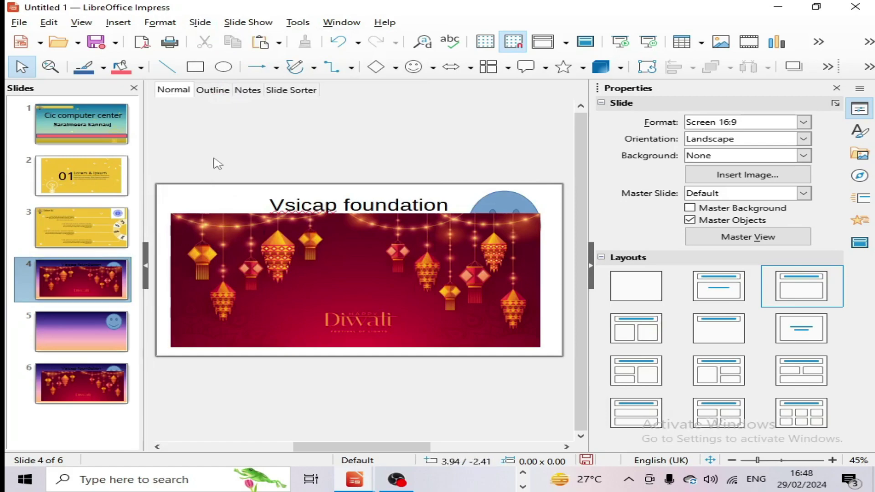
pyautogui.moveTo(382, 243); pyautogui.dragTo(387, 256)
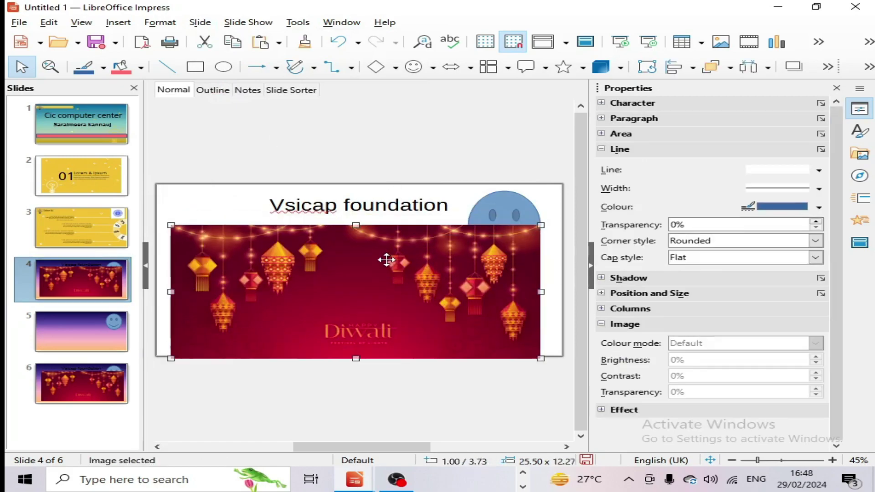
pyautogui.moveTo(447, 272); pyautogui.dragTo(448, 260)
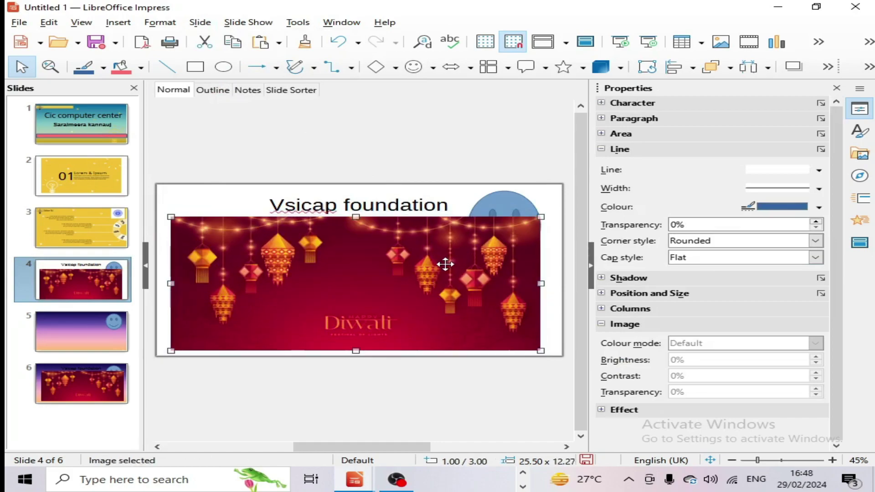
# Turn off the master objects on the fourth slide and deselect the Diwali image
pyautogui.click(211, 23)
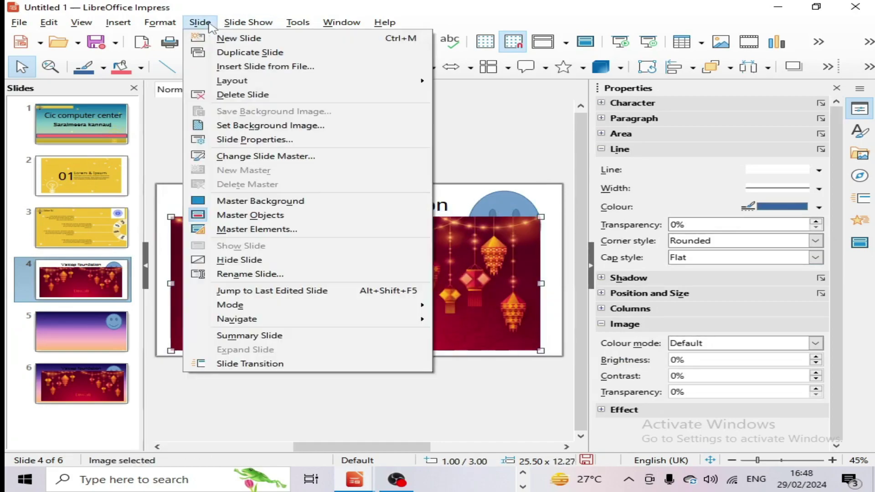
pyautogui.click(240, 215)
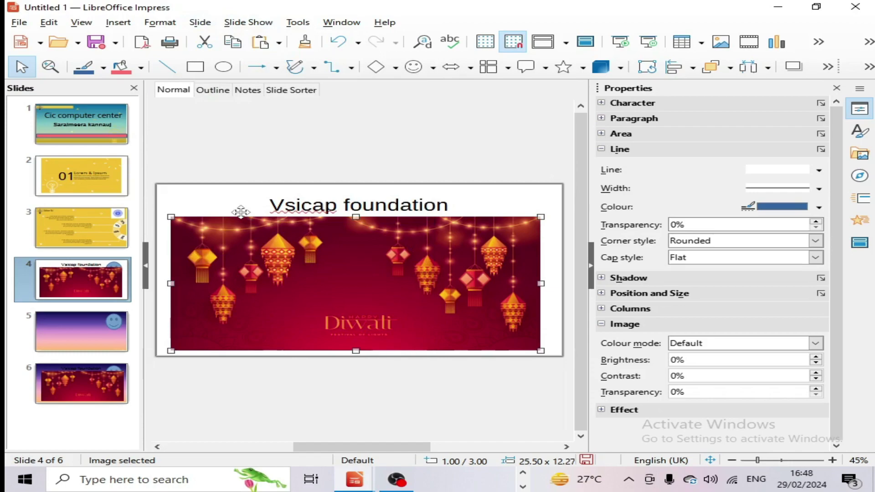
pyautogui.click(472, 121)
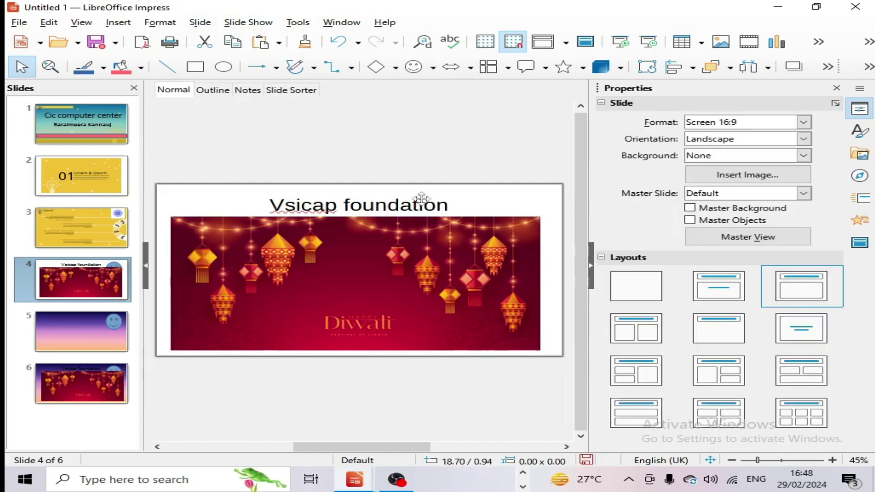
# Check the Default master's background and smiley face in master slide view, and return to the normal view
pyautogui.click(79, 23)
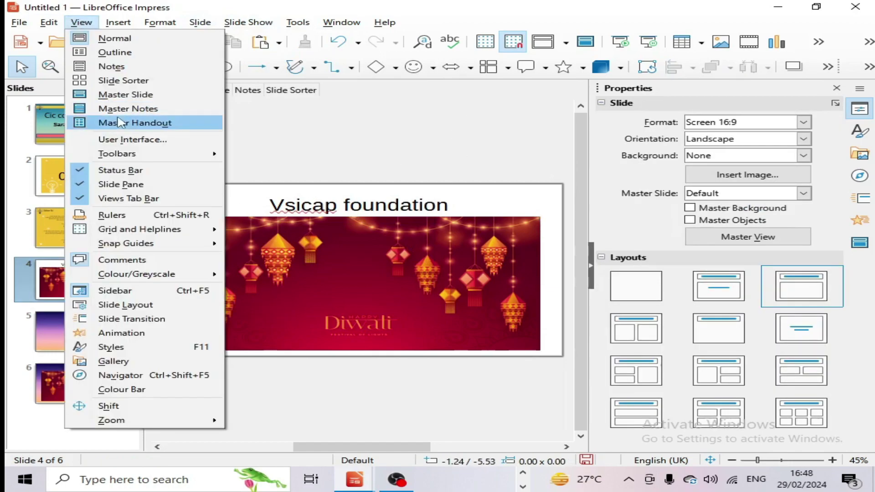
pyautogui.click(127, 95)
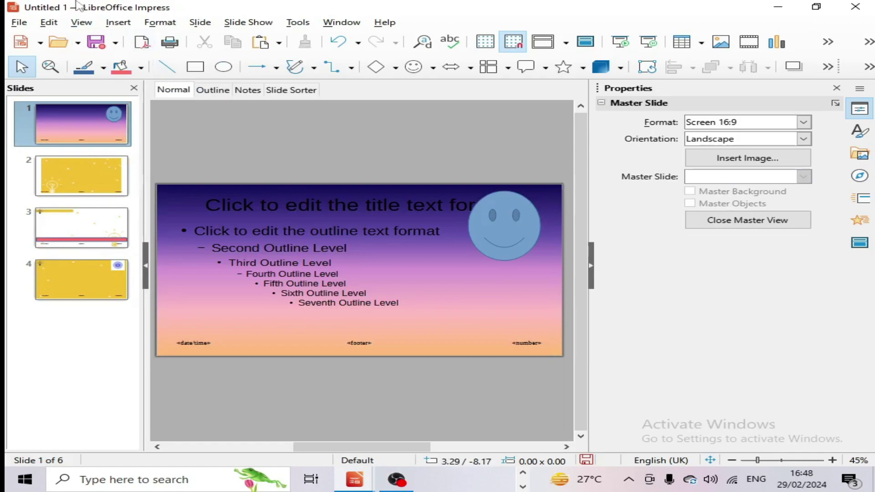
pyautogui.click(81, 22)
pyautogui.click(114, 37)
# Turn the master background on for the fourth slide and off again
pyautogui.click(192, 24)
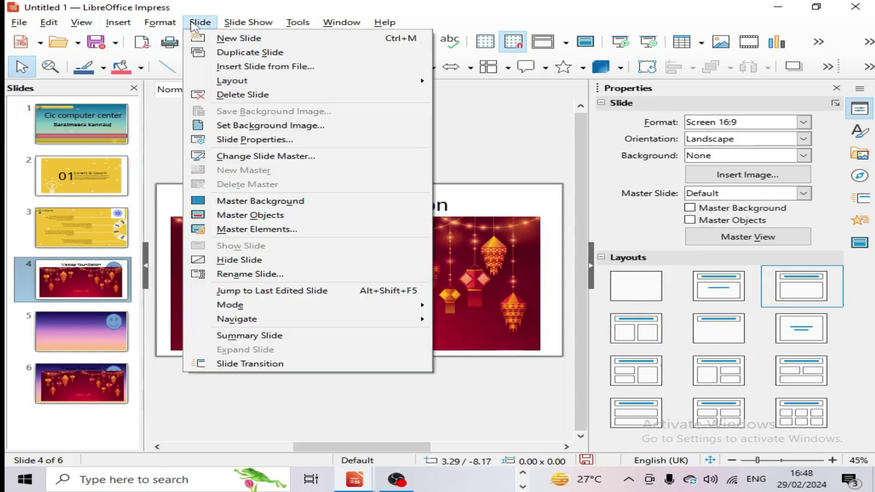
pyautogui.click(230, 202)
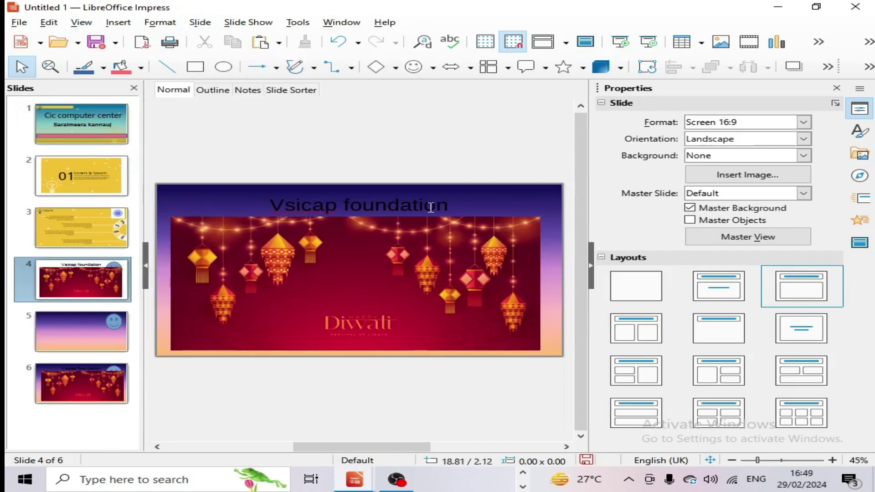
pyautogui.click(201, 23)
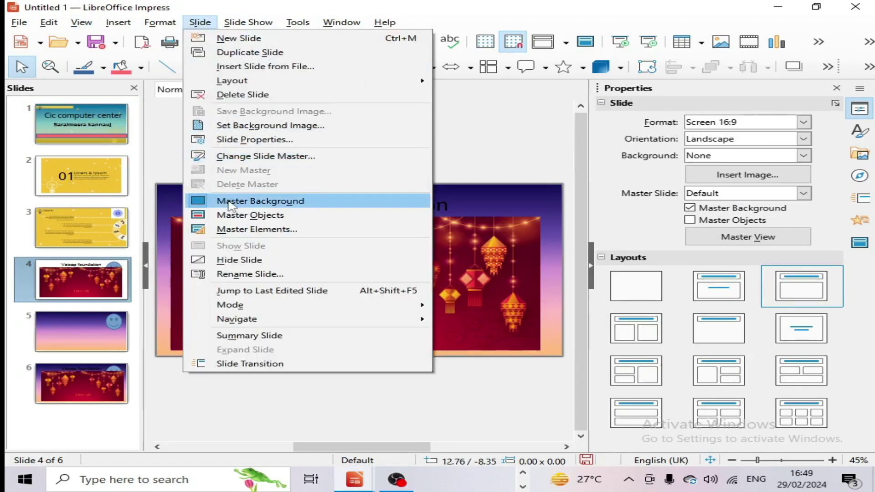
pyautogui.click(230, 200)
# View the placeholder options for the fourth slide's master elements and leave them as they are
pyautogui.click(199, 23)
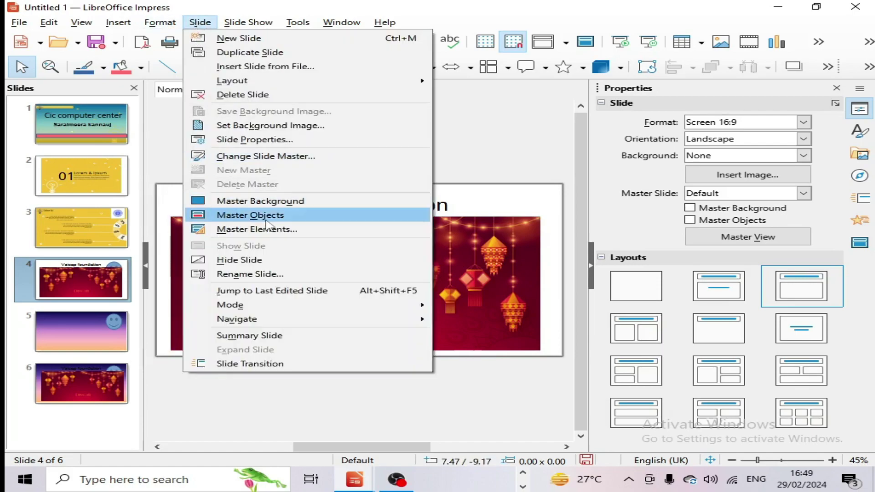
pyautogui.click(243, 230)
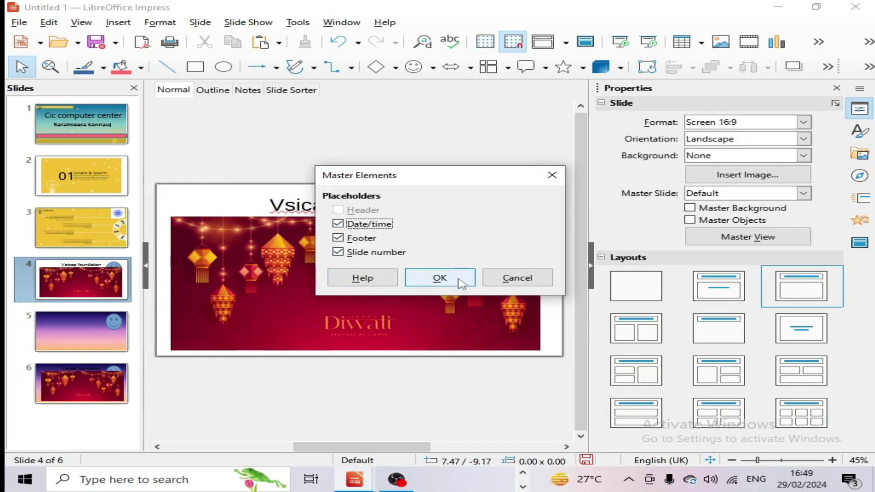
pyautogui.click(514, 285)
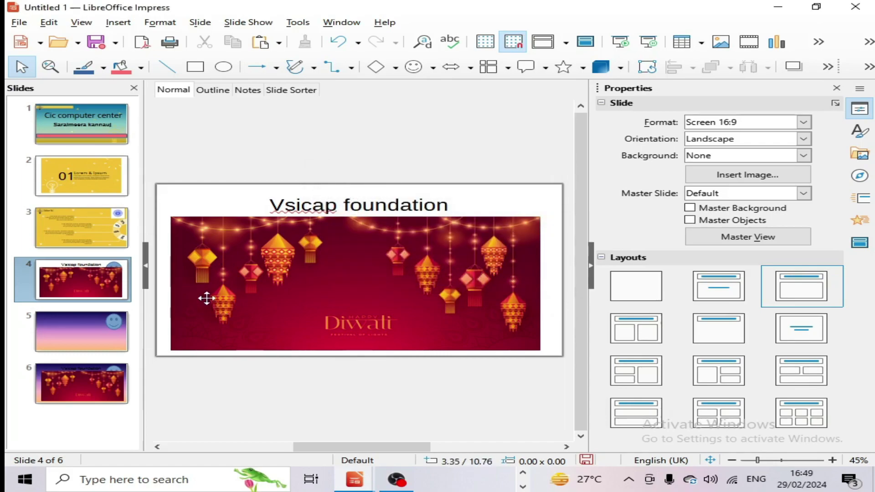
# Hide the second slide and show it again
pyautogui.click(200, 25)
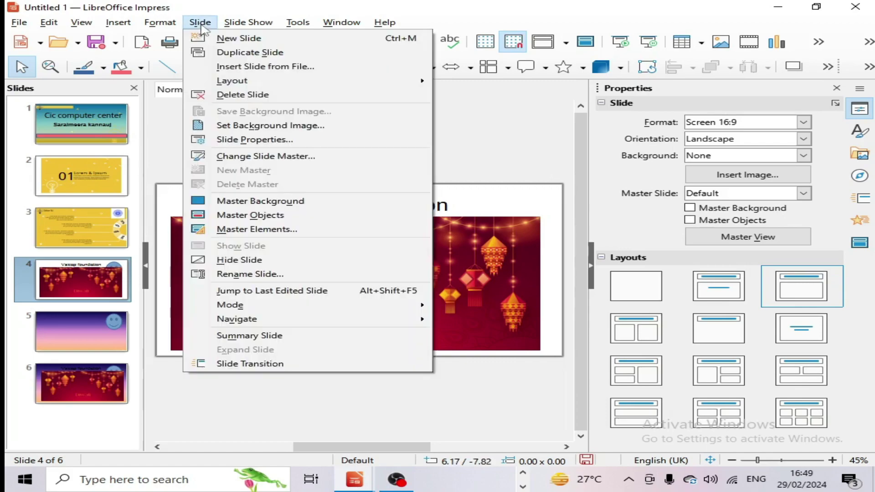
pyautogui.click(237, 260)
pyautogui.click(82, 176)
pyautogui.click(200, 22)
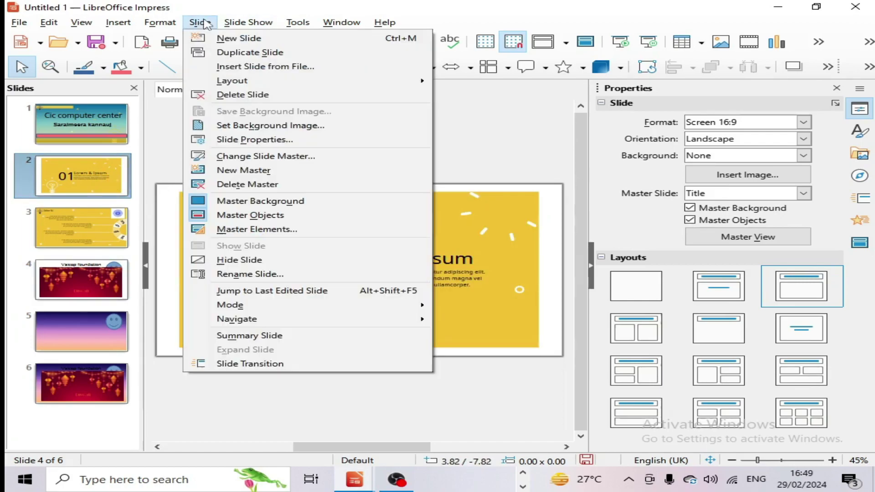
pyautogui.click(240, 260)
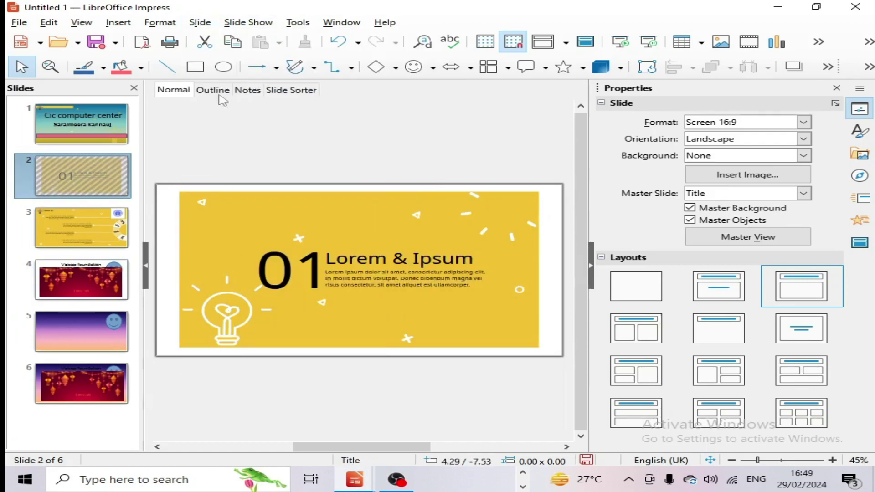
pyautogui.click(200, 22)
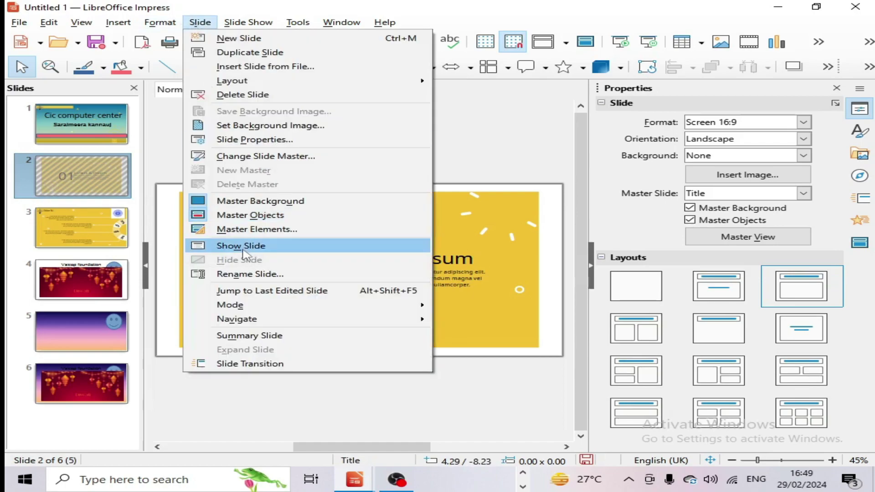
pyautogui.click(242, 247)
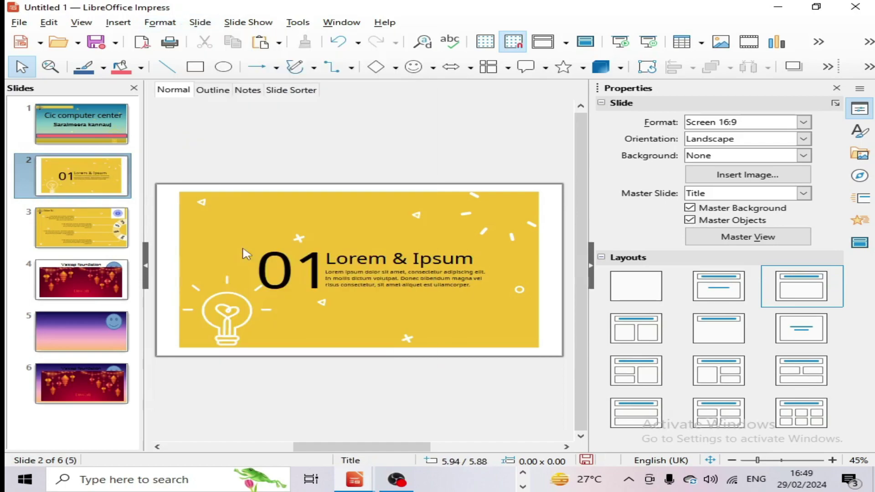
pyautogui.click(200, 22)
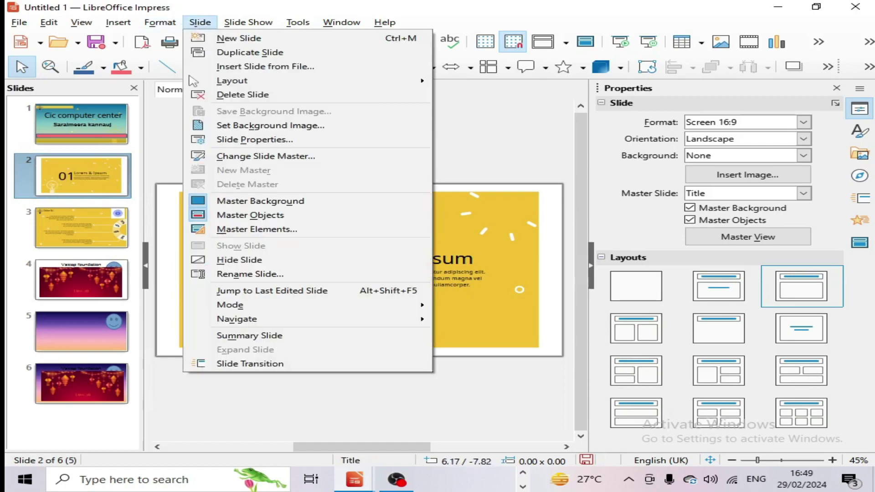
pyautogui.click(242, 274)
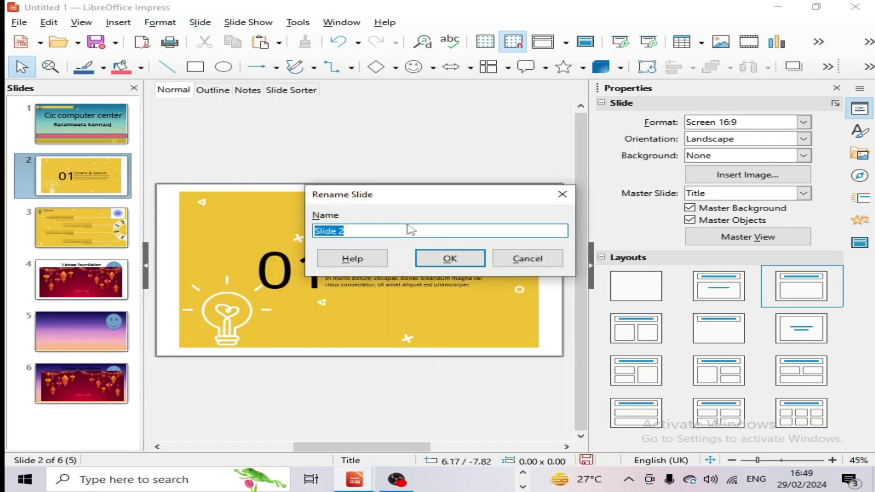
pyautogui.click(528, 259)
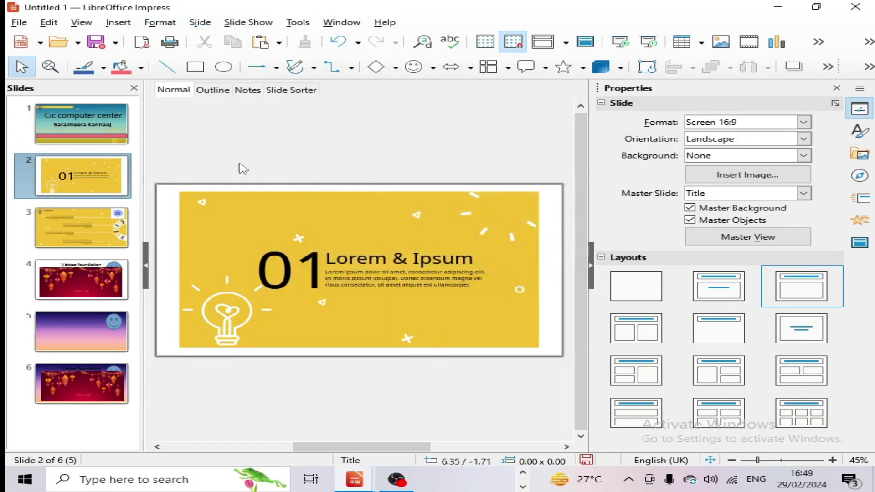
# Rename the first slide as 1st and check its name
pyautogui.click(82, 123)
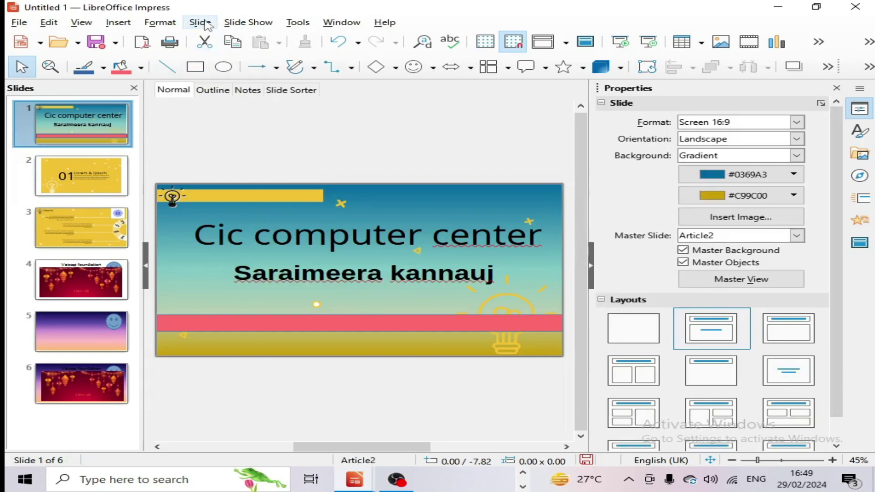
pyautogui.click(200, 22)
pyautogui.click(230, 275)
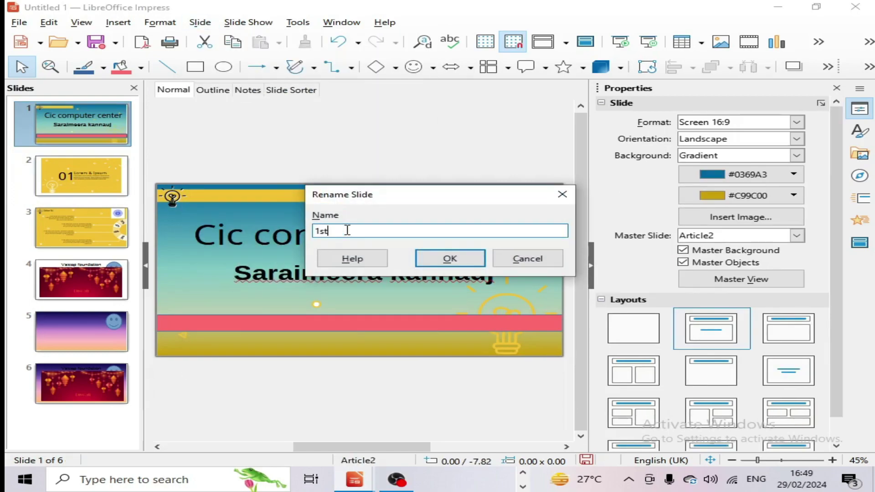
pyautogui.click(449, 259)
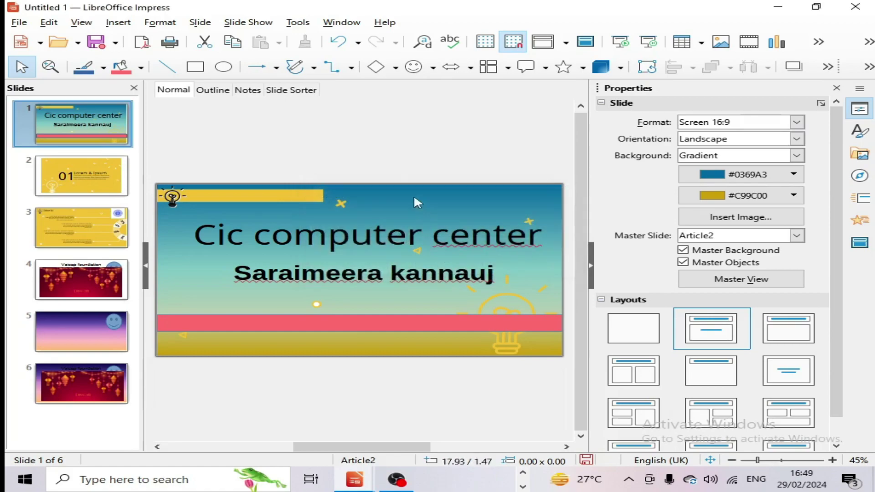
pyautogui.click(416, 201)
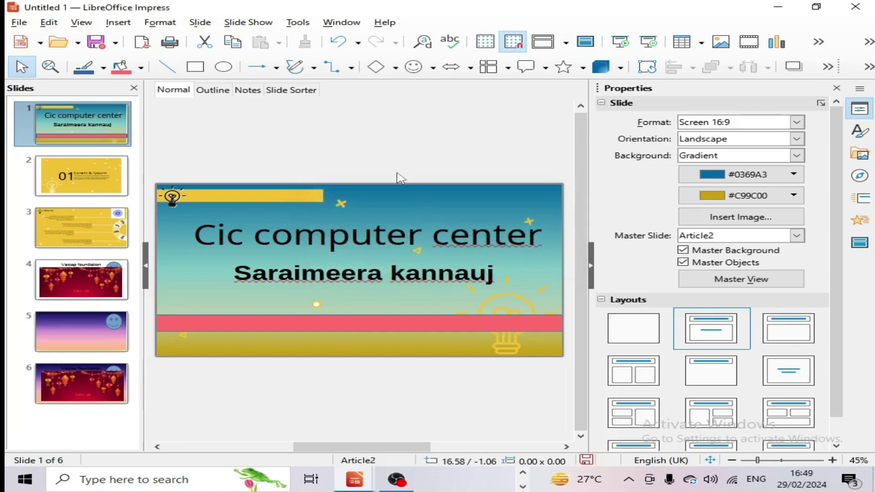
pyautogui.click(209, 27)
pyautogui.click(244, 276)
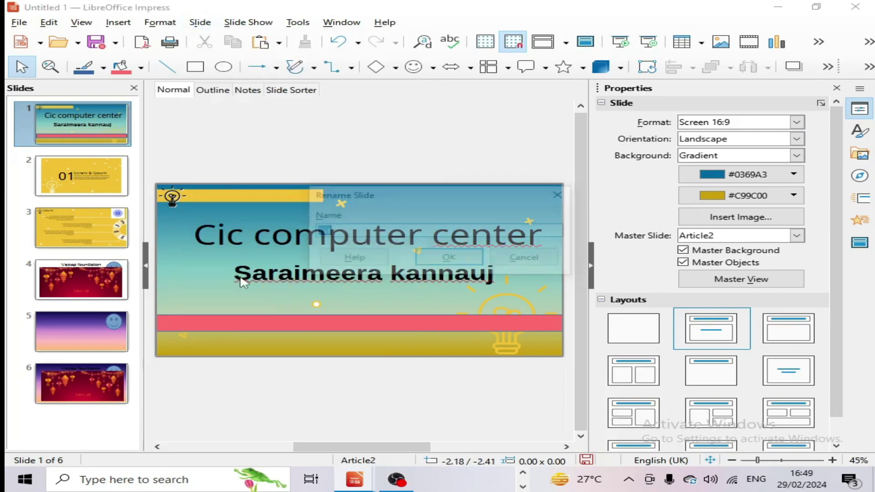
pyautogui.click(506, 258)
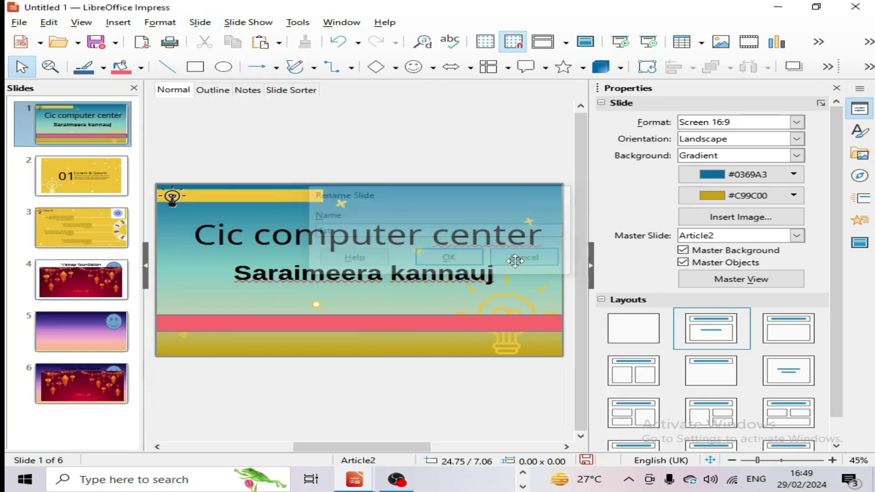
# Insert "jk" and a line break between "Vsicap" and "foundation" in the sixth slide's title
pyautogui.click(201, 22)
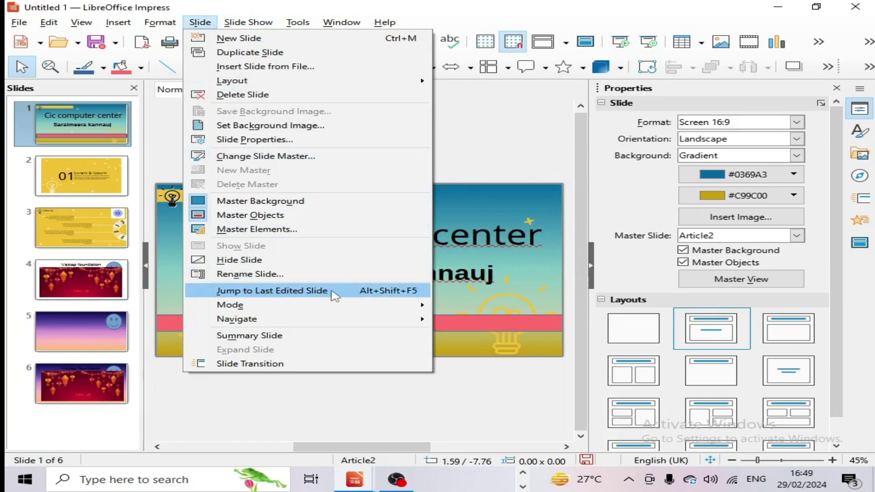
pyautogui.click(442, 193)
pyautogui.click(82, 331)
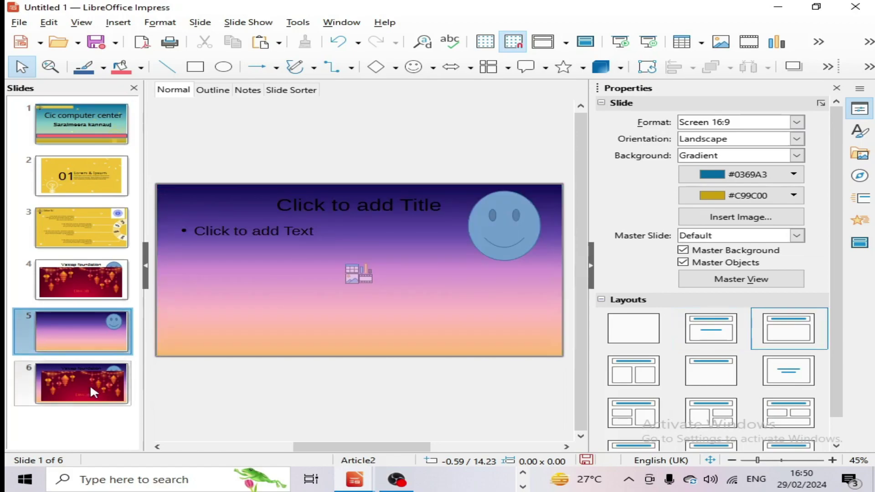
pyautogui.click(90, 383)
pyautogui.click(224, 307)
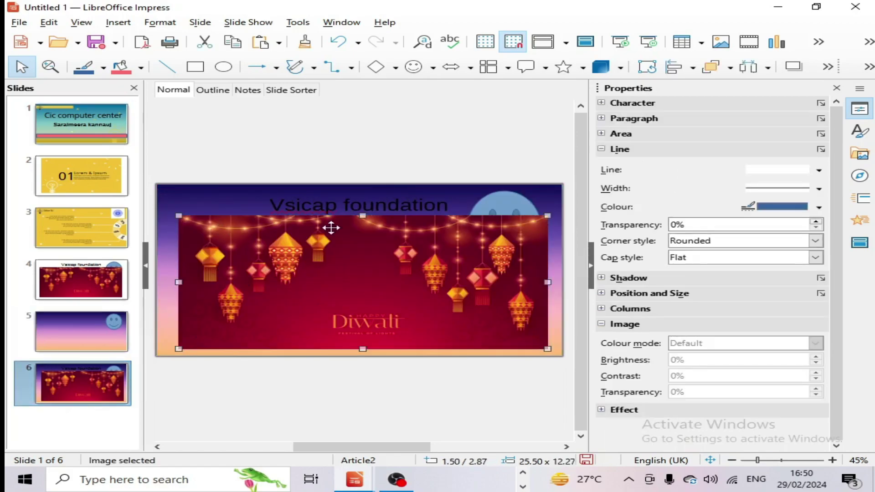
pyautogui.click(329, 209)
pyautogui.write('jk')
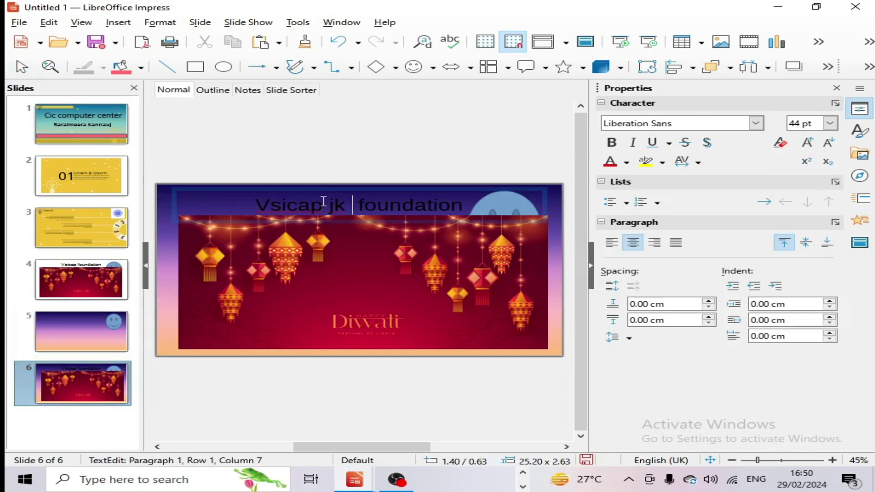
pyautogui.press('Return')
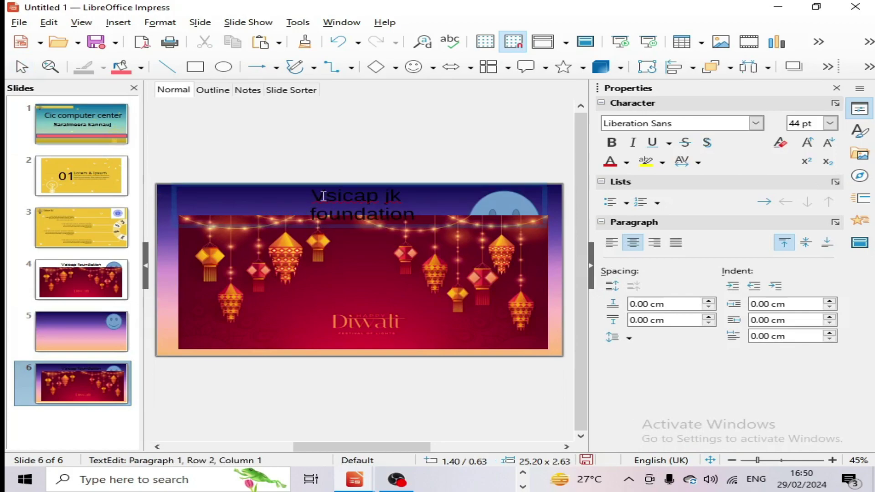
pyautogui.click(359, 168)
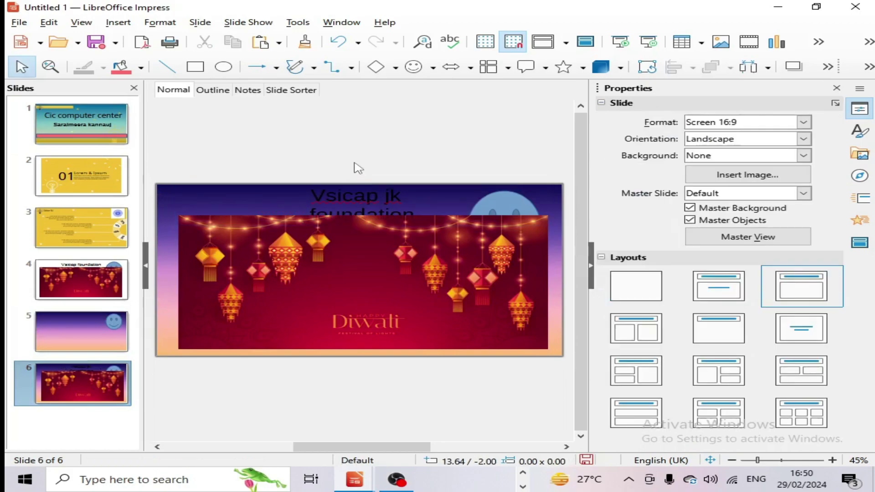
# Return to the first slide and use the command to jump to the last edited slide
pyautogui.click(96, 126)
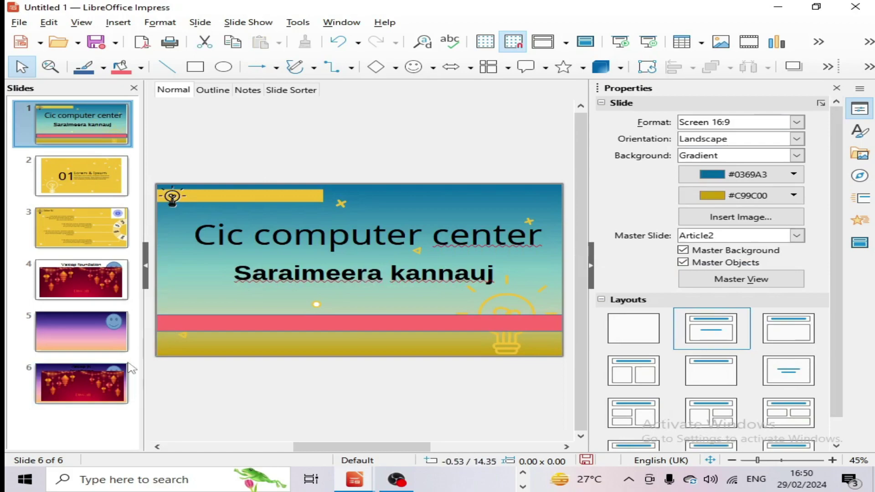
pyautogui.click(201, 21)
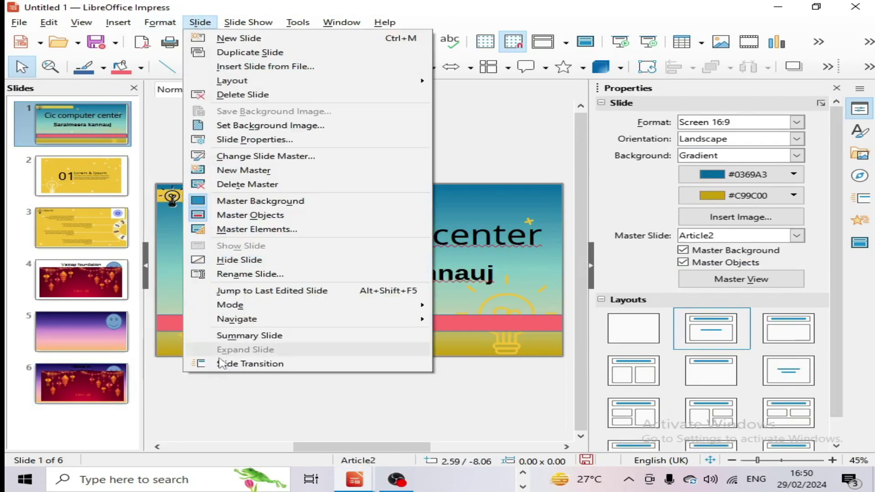
pyautogui.click(243, 291)
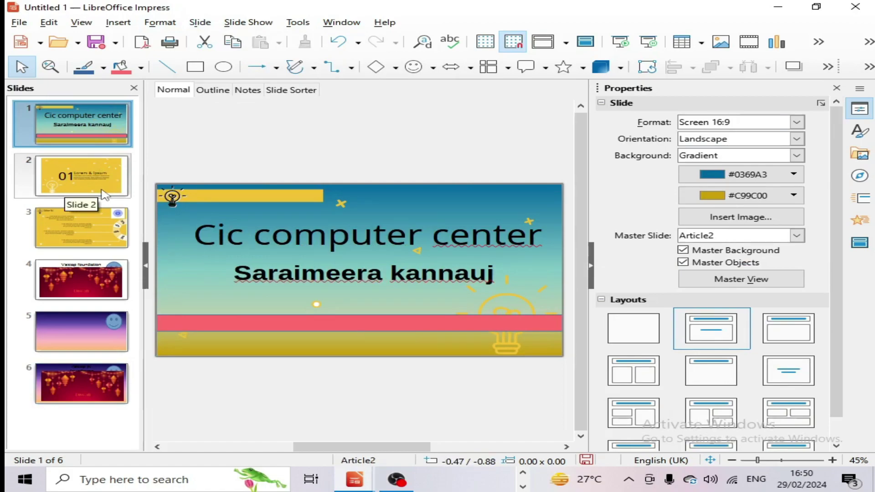
# Move the fifth slide, with the gradient background and smiley face, to the start of the presentation
pyautogui.click(79, 184)
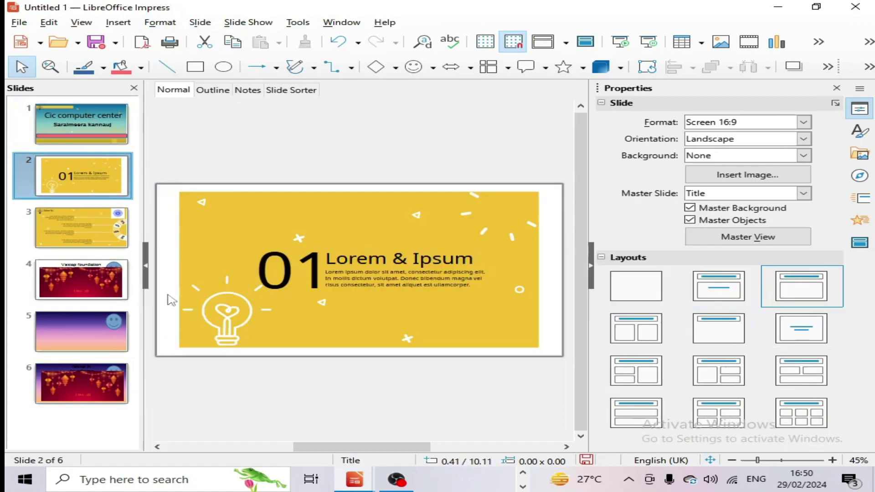
pyautogui.click(82, 332)
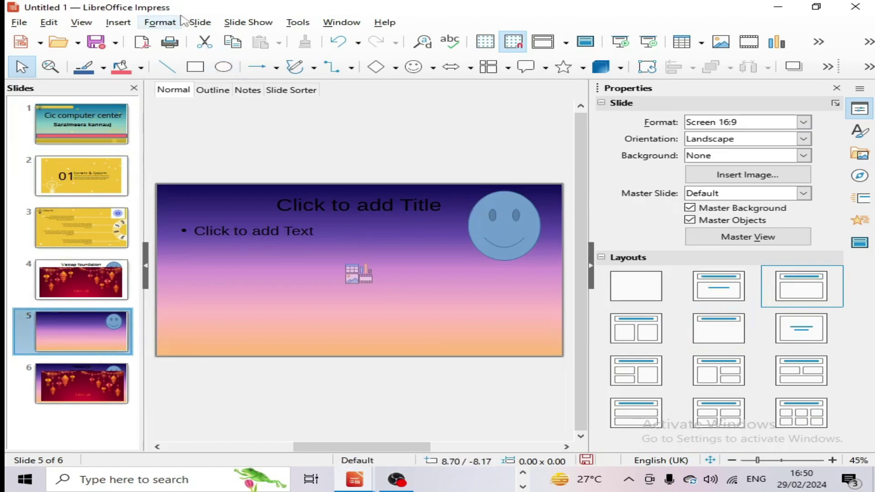
pyautogui.click(199, 22)
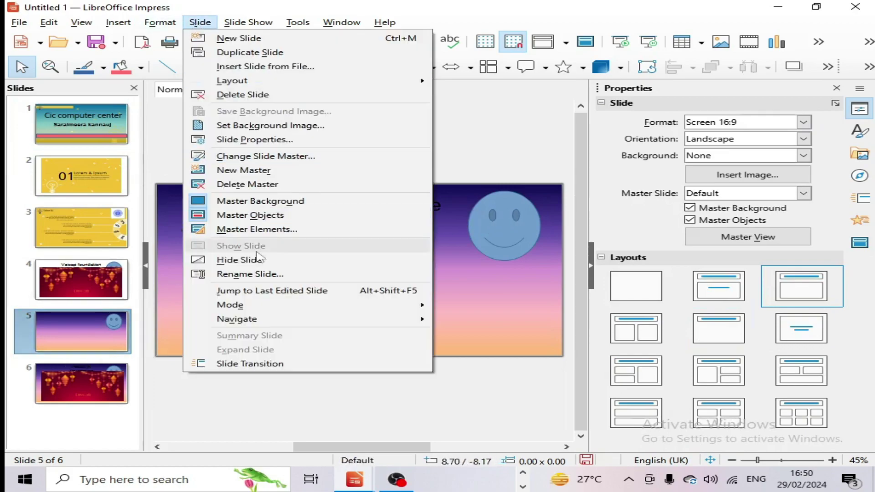
pyautogui.moveTo(252, 313)
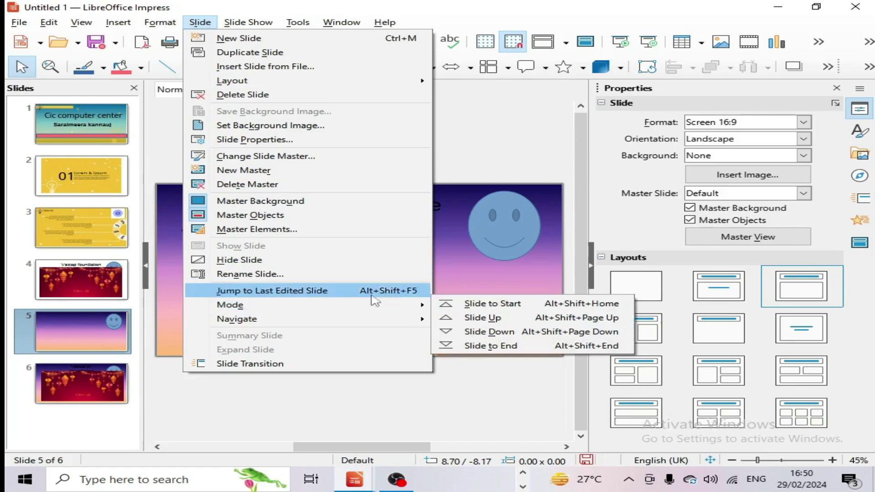
pyautogui.click(502, 309)
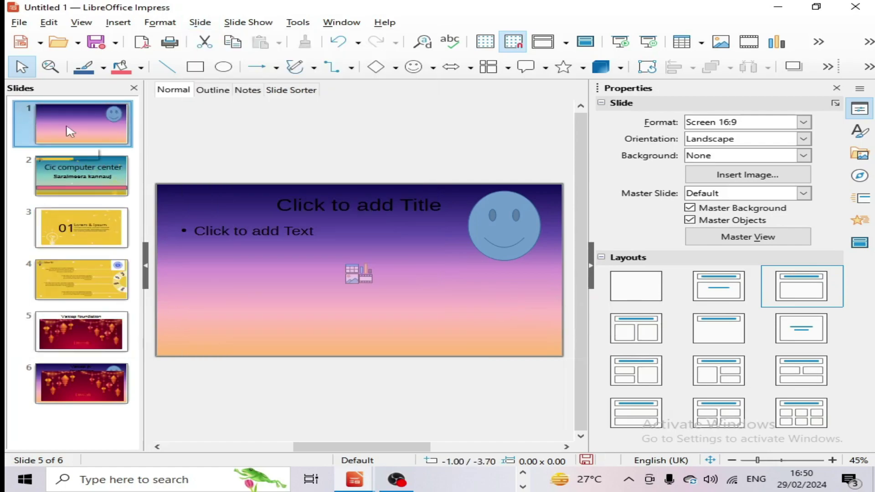
# Move the gradient smiley slide to the end of the presentation and back up by one position
pyautogui.click(199, 22)
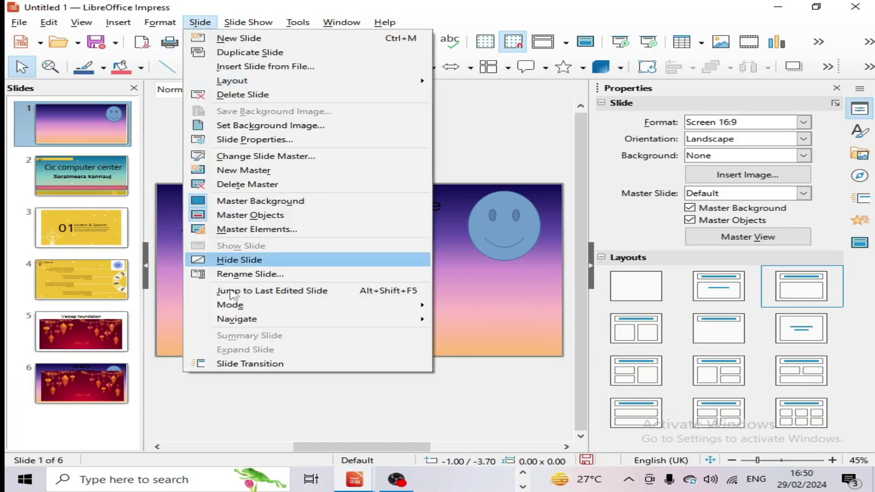
pyautogui.moveTo(281, 314)
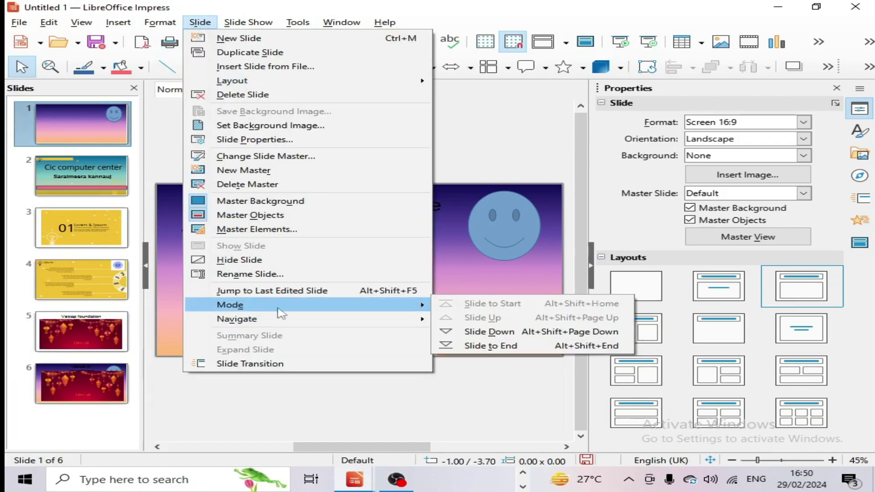
pyautogui.click(491, 347)
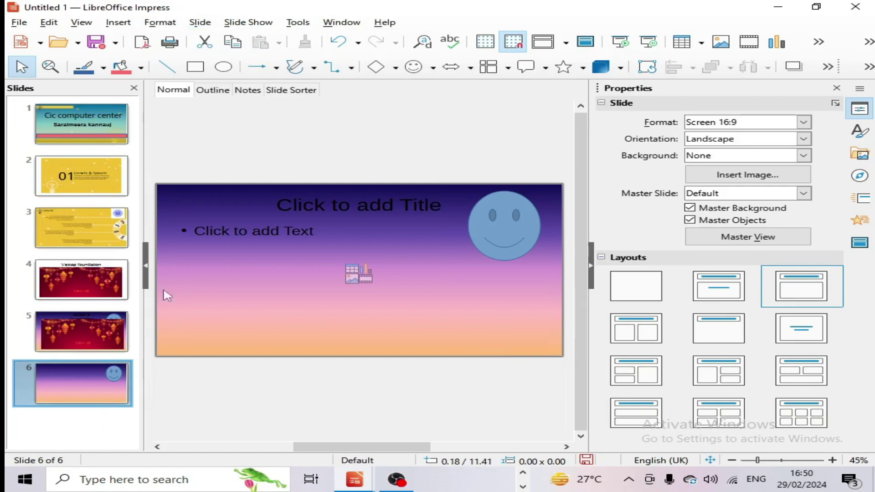
pyautogui.click(200, 22)
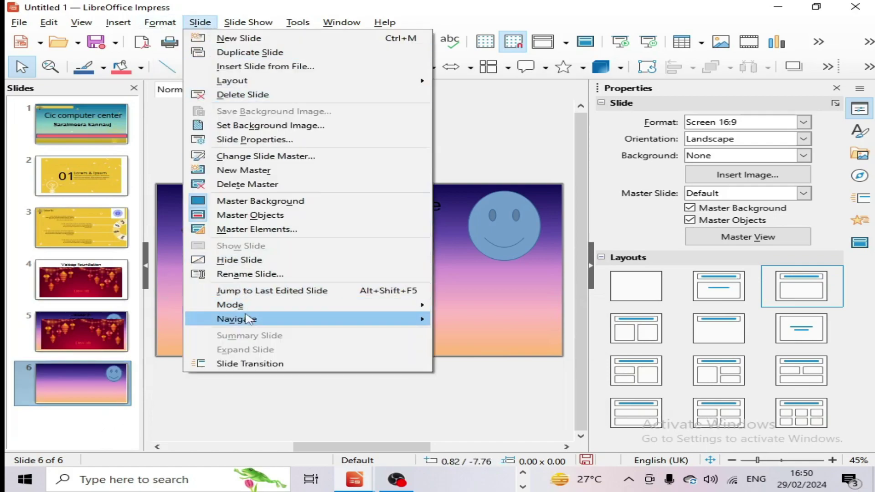
pyautogui.moveTo(246, 307)
pyautogui.click(485, 319)
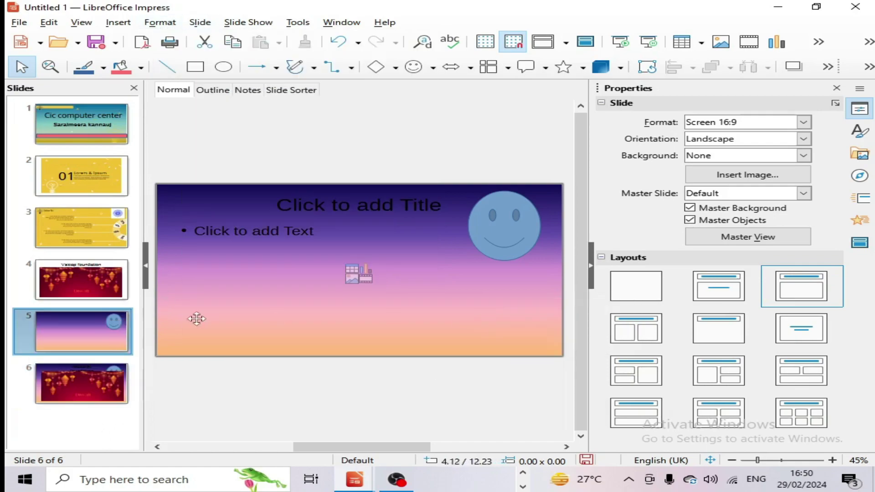
# Reorder the slides by hand so the Lorem & Ipsum slide is first, the smiley slide second and the Cic computer center slide fourth
pyautogui.moveTo(85, 247); pyautogui.dragTo(43, 296)
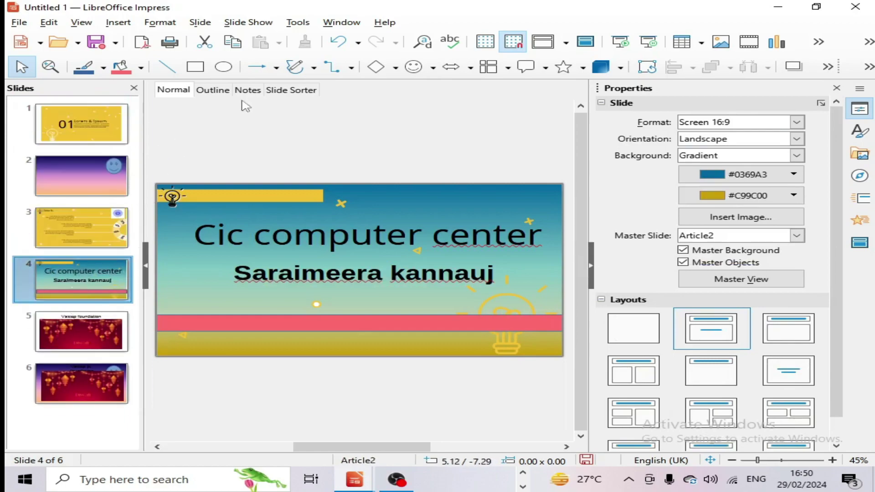
# Navigate to the next slide with the slide navigation command, and go back through the preceding slides to the first one
pyautogui.click(201, 22)
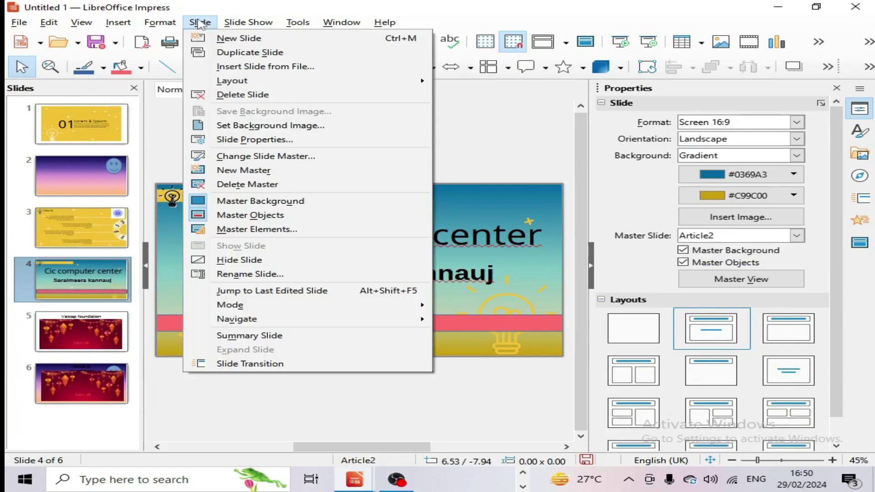
pyautogui.moveTo(242, 319)
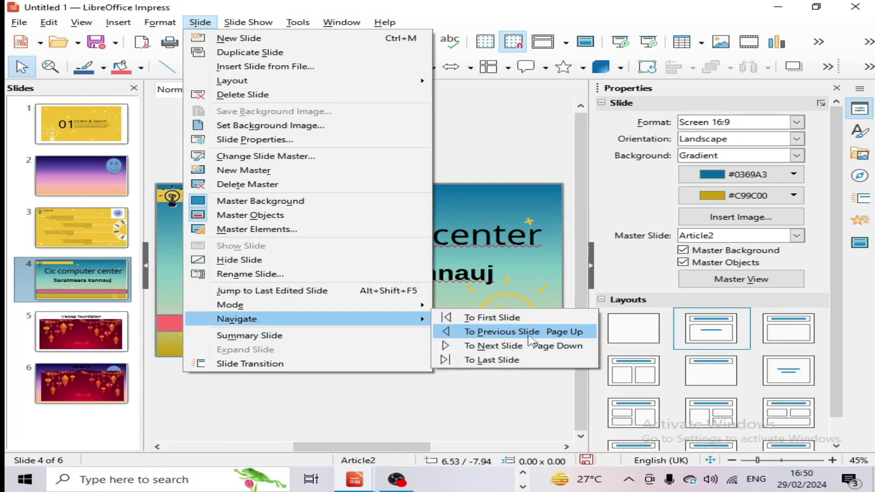
pyautogui.click(516, 349)
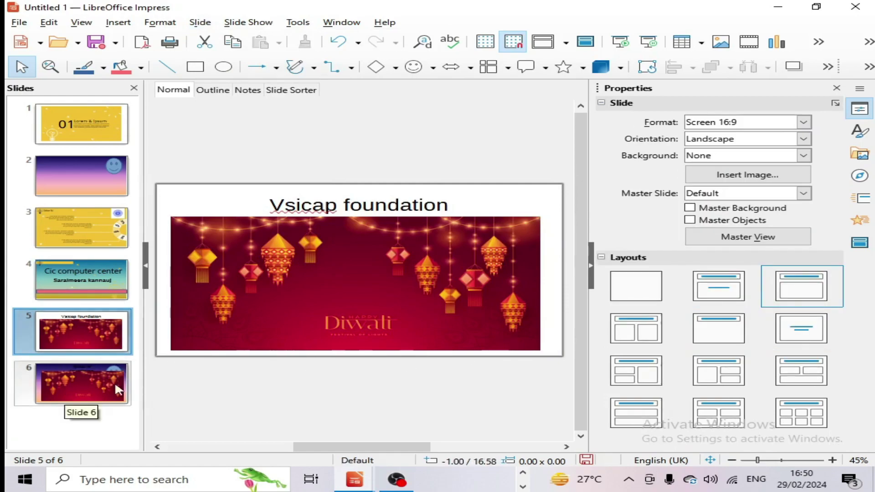
pyautogui.click(82, 279)
pyautogui.click(82, 228)
pyautogui.click(83, 157)
pyautogui.click(83, 145)
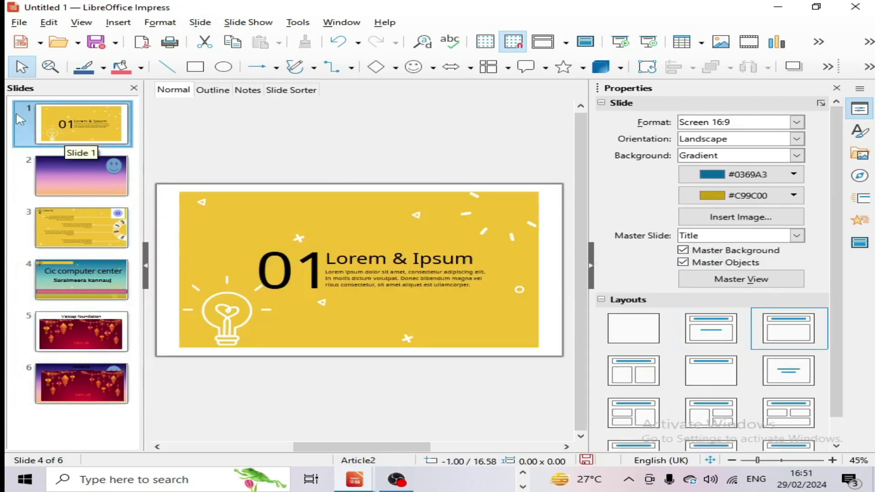
# Generate two summary slides starting from the first slide, and check them at the end of the slide list
pyautogui.click(200, 22)
pyautogui.moveTo(260, 321)
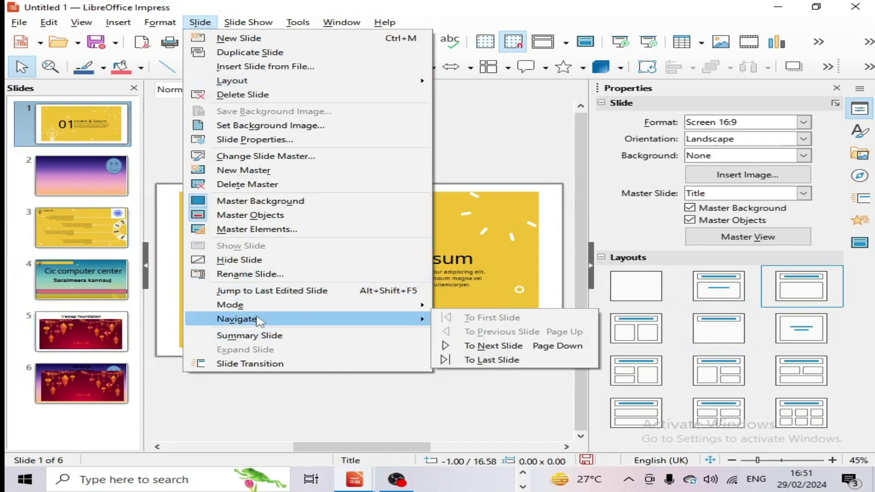
pyautogui.click(246, 337)
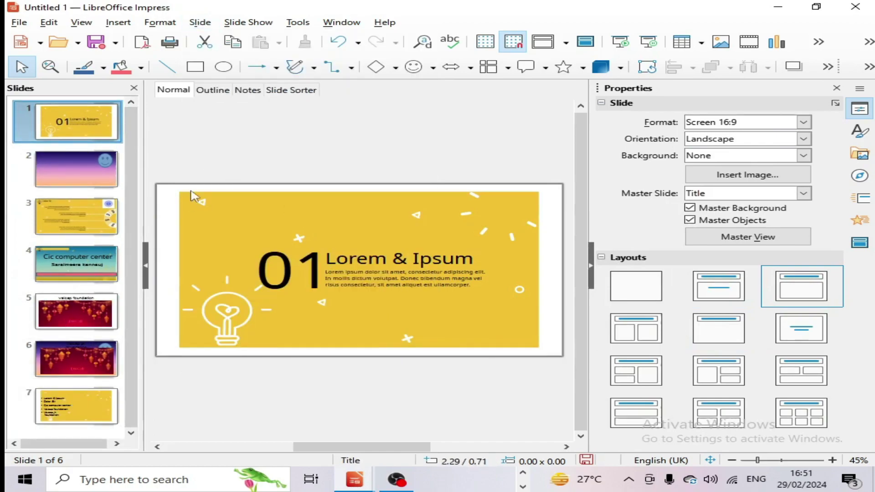
pyautogui.click(200, 24)
pyautogui.moveTo(199, 81)
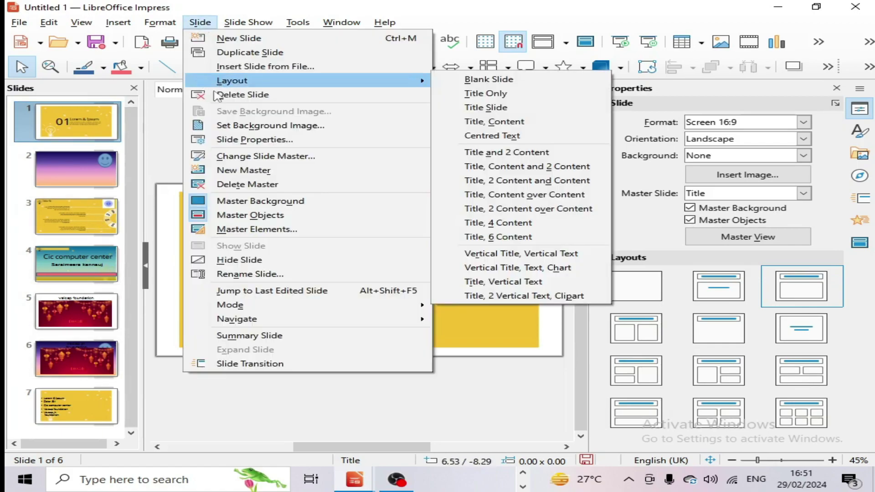
pyautogui.click(270, 338)
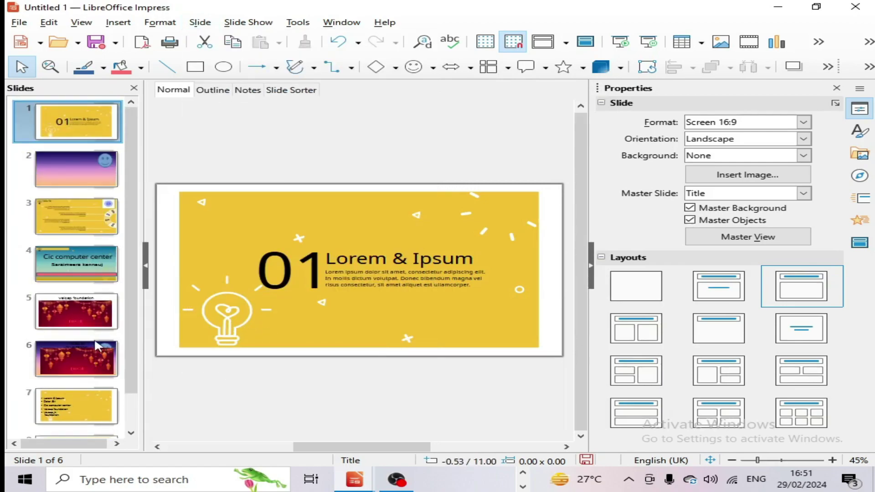
pyautogui.scroll(-1, 127, 366)
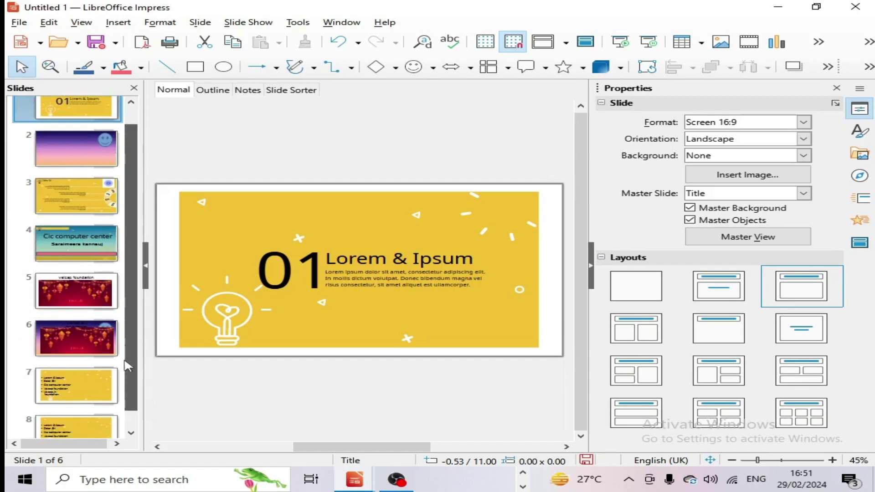
pyautogui.moveTo(128, 366); pyautogui.dragTo(146, 410)
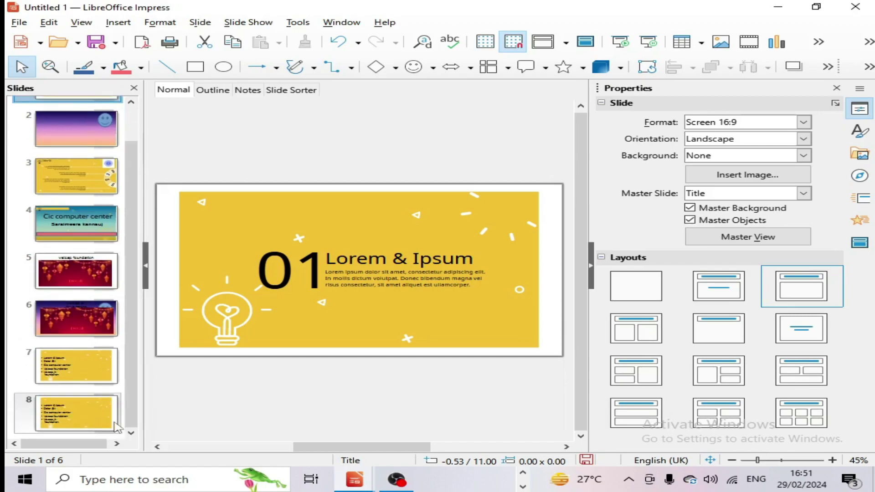
# Generate one more summary slide, and briefly switch to Outline view and back to Normal view
pyautogui.click(200, 27)
pyautogui.click(240, 340)
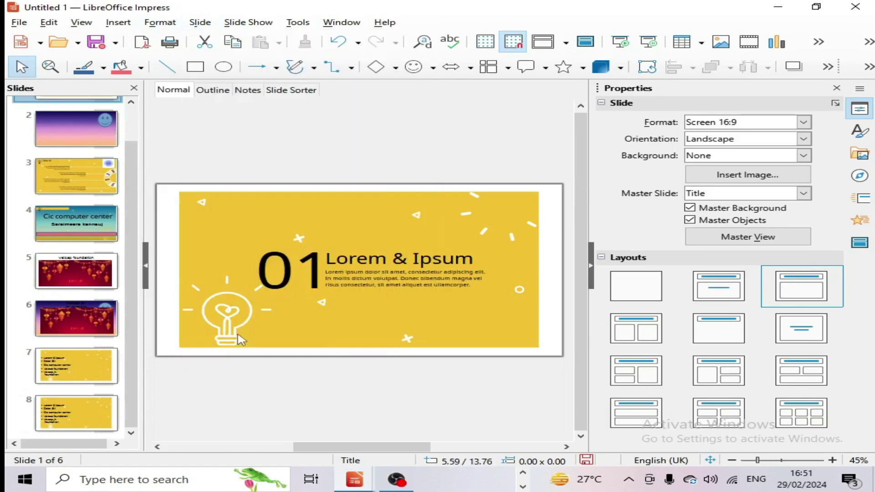
pyautogui.scroll(2, 73, 297)
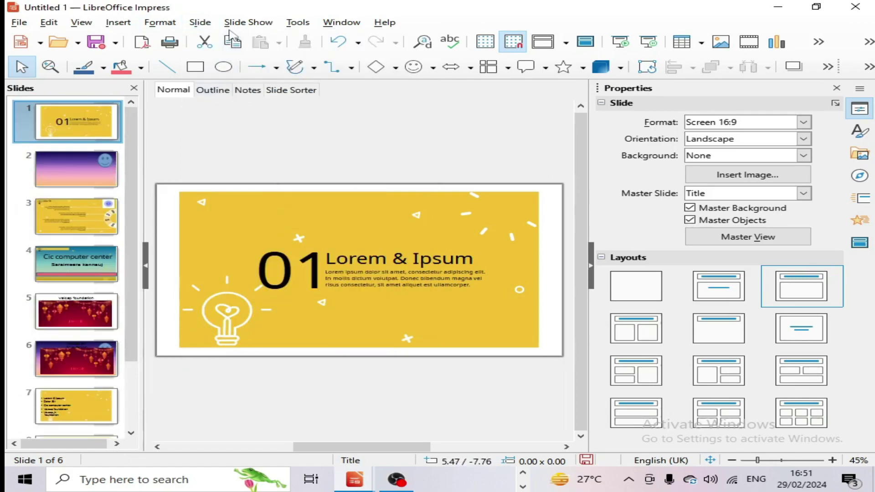
pyautogui.click(211, 90)
pyautogui.click(188, 90)
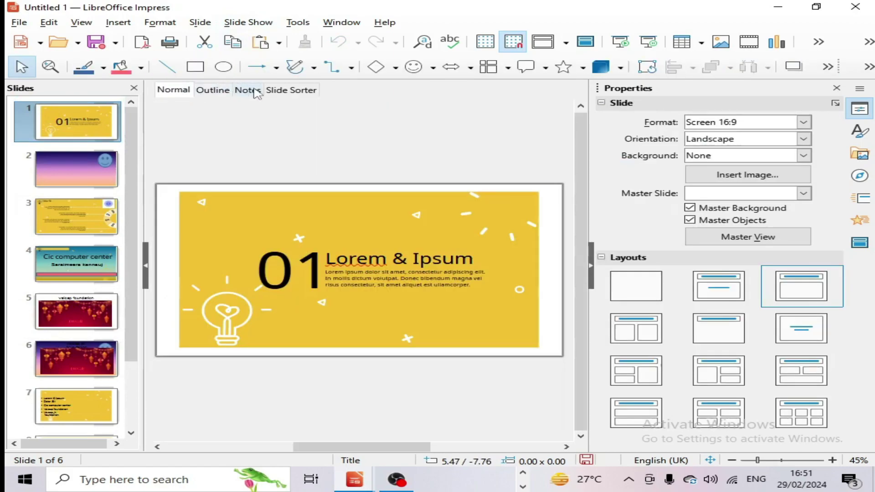
# Open the slide transition settings for the first slide, try Venetian, Shape, Uncover, Bars and Checkers, and apply Wipe
pyautogui.click(201, 23)
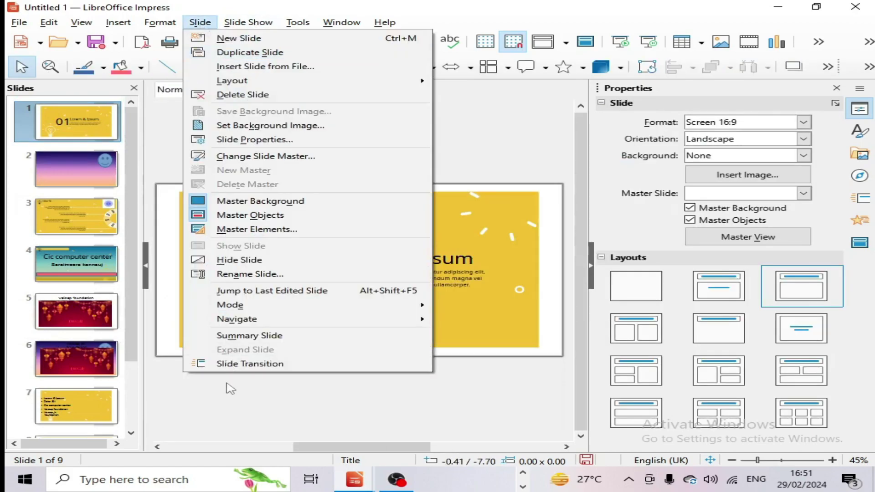
pyautogui.click(242, 364)
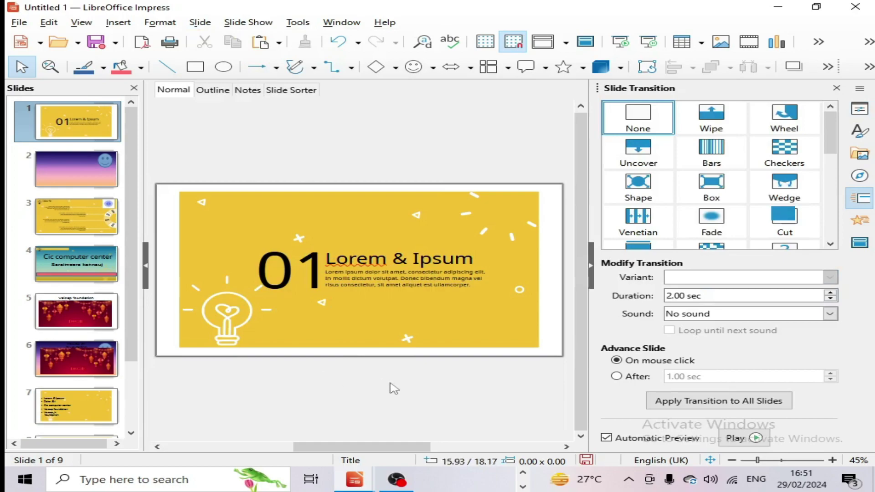
pyautogui.click(638, 221)
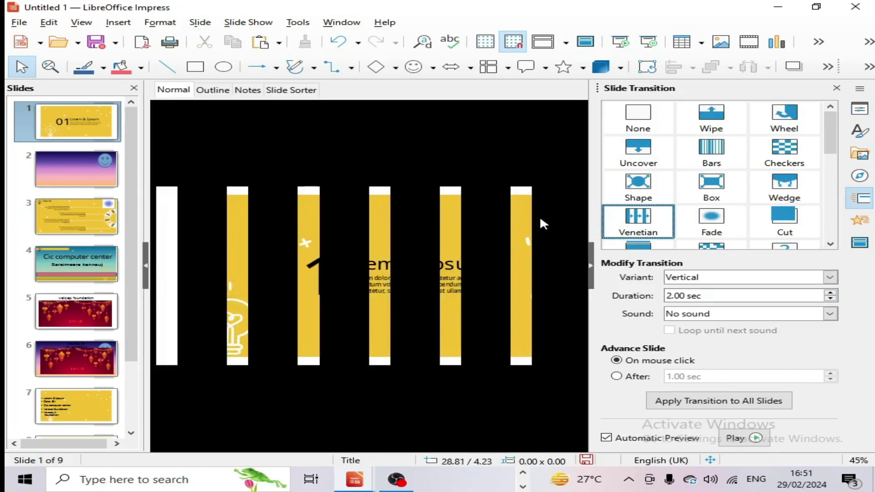
pyautogui.click(636, 191)
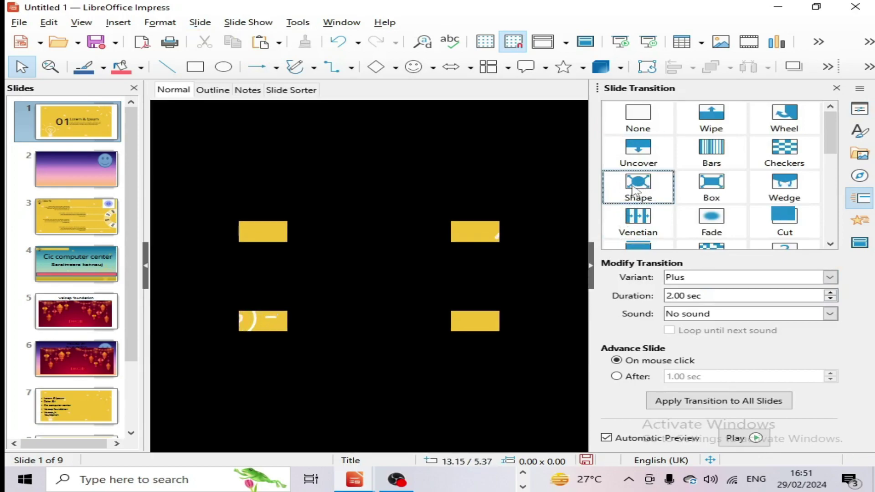
pyautogui.click(631, 156)
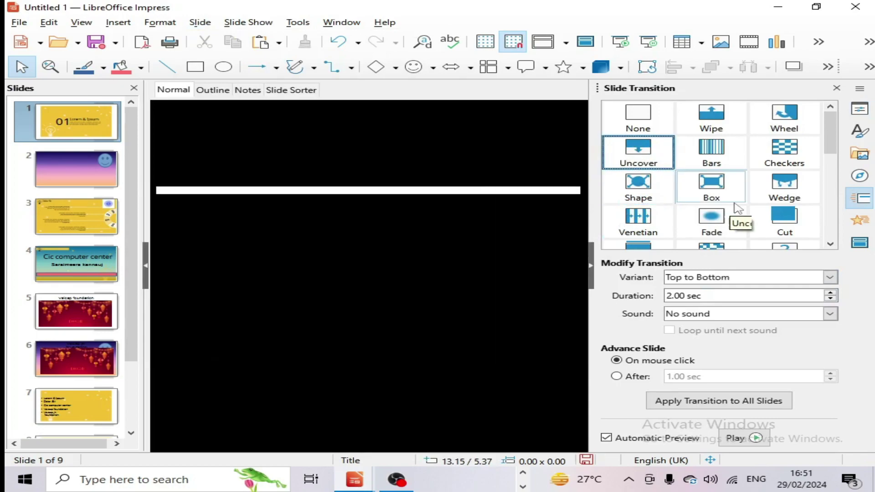
pyautogui.click(712, 158)
pyautogui.click(778, 153)
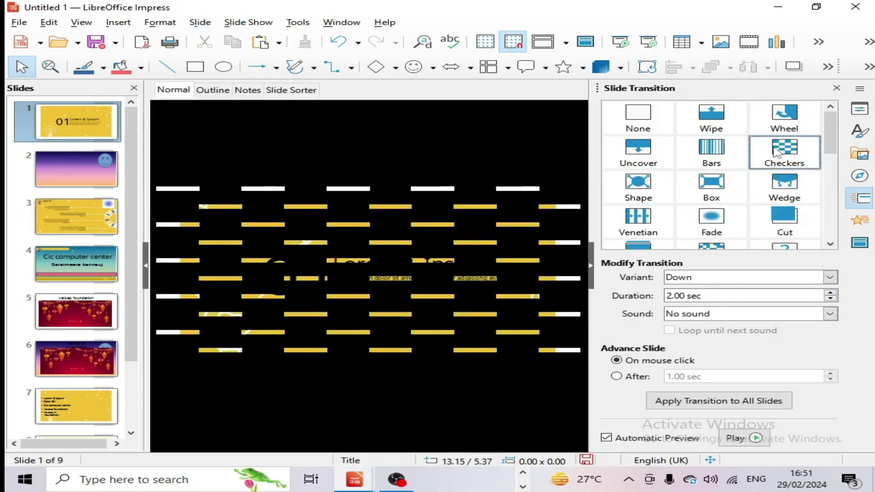
pyautogui.click(709, 130)
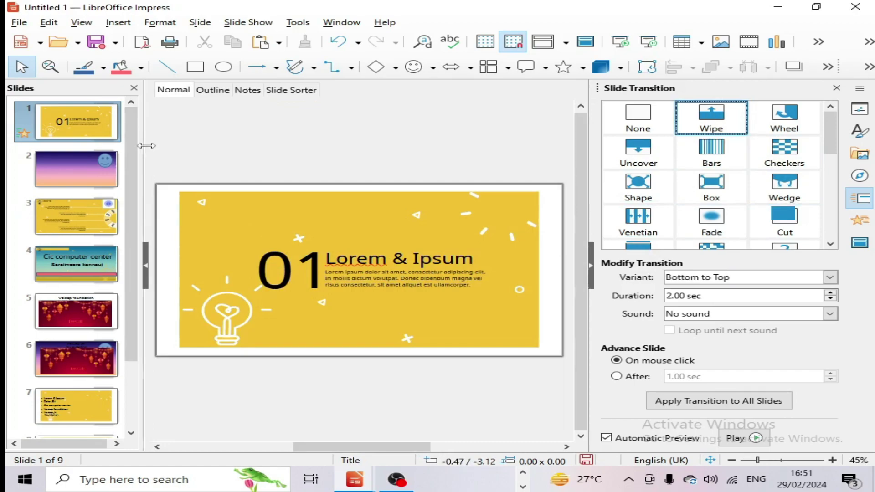
# Turn off automatic preview and try the Shape, Wedge, Box, Venetian, Fade and Cut transitions on the first slide
pyautogui.click(656, 188)
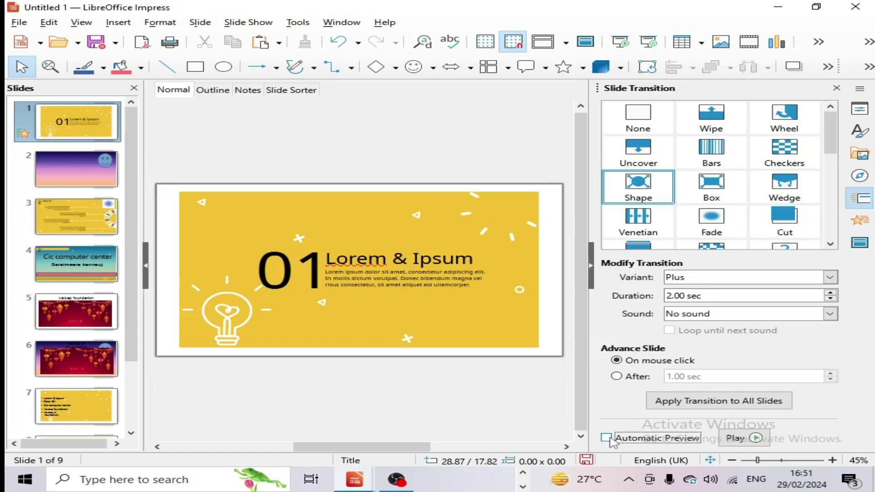
pyautogui.click(783, 191)
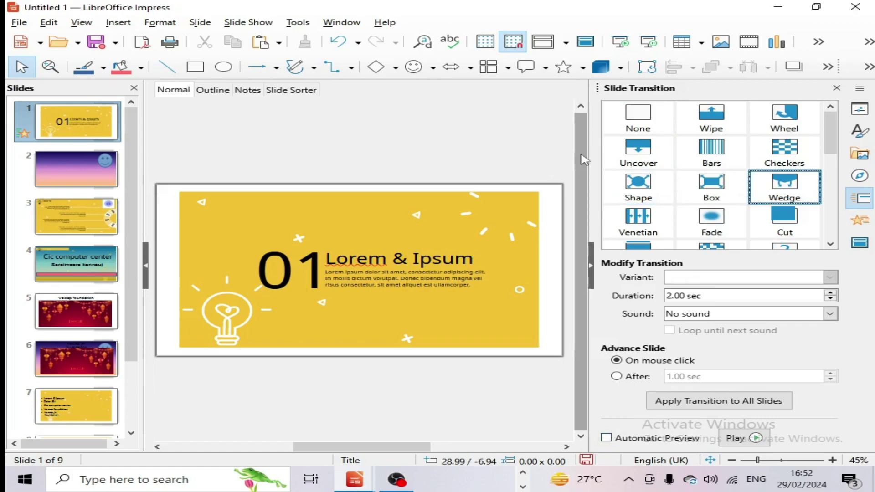
pyautogui.click(712, 187)
pyautogui.click(644, 191)
pyautogui.click(643, 227)
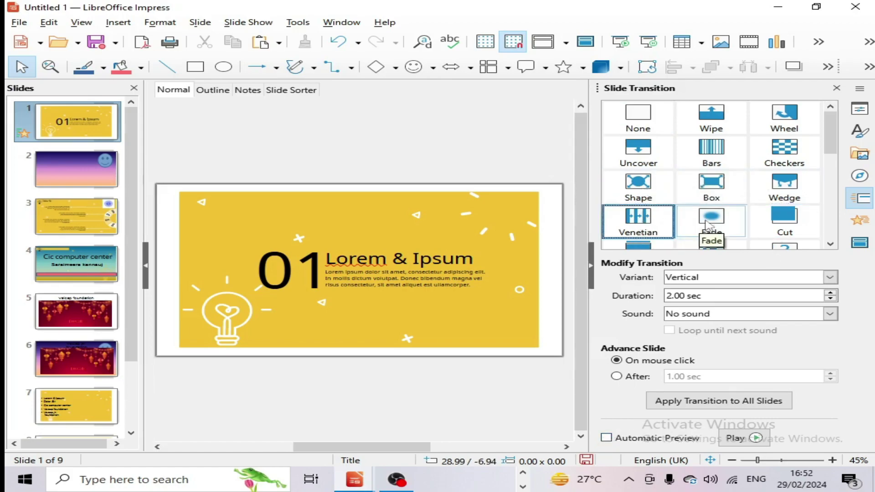
pyautogui.click(709, 233)
pyautogui.click(778, 224)
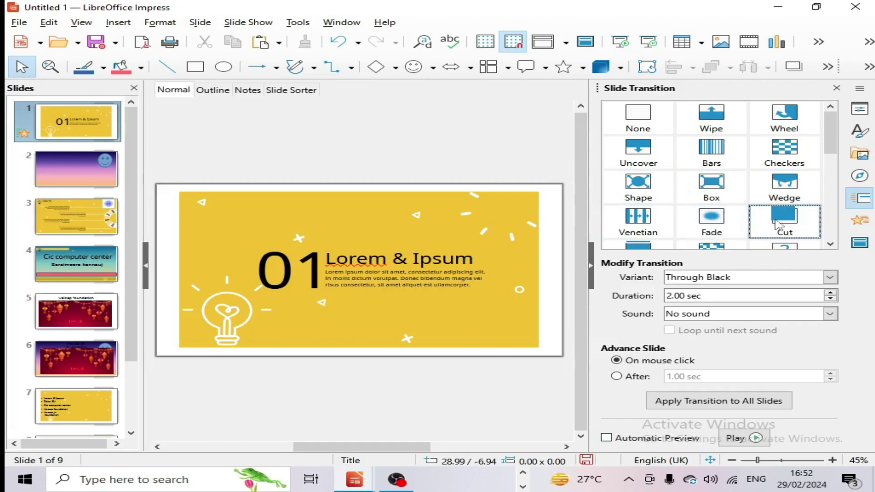
# Play the Cut transition, re-enable automatic preview, and apply Wipe to the first slide after trying Wedge, Box and Bars
pyautogui.click(735, 443)
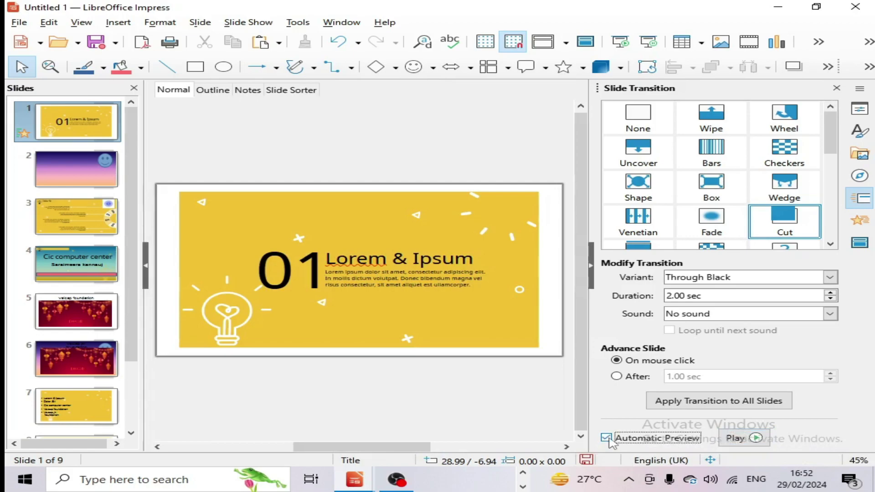
pyautogui.click(771, 192)
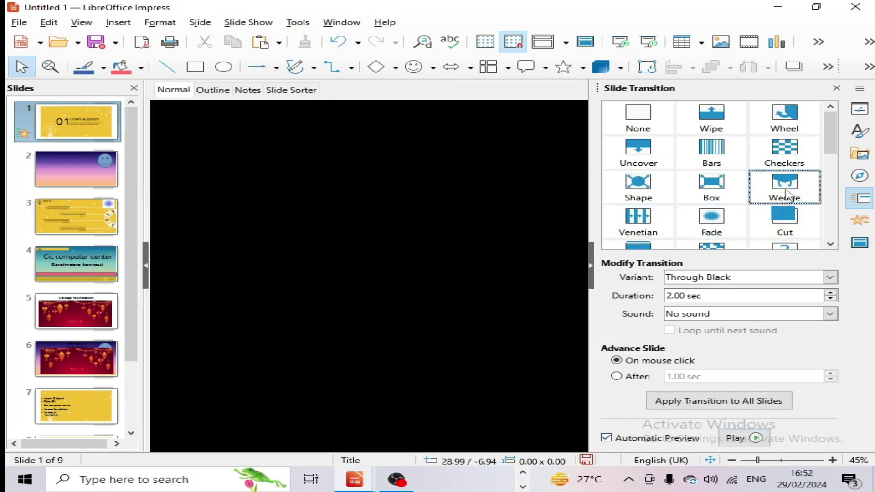
pyautogui.click(712, 184)
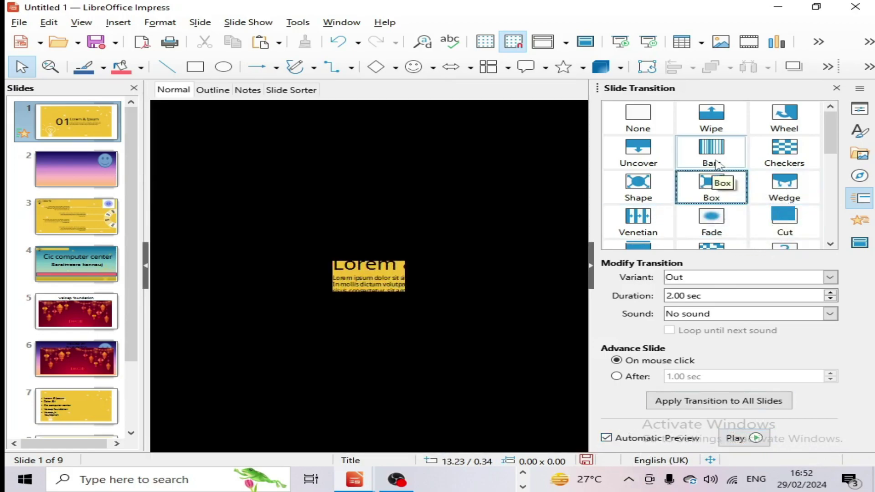
pyautogui.click(711, 147)
pyautogui.click(702, 120)
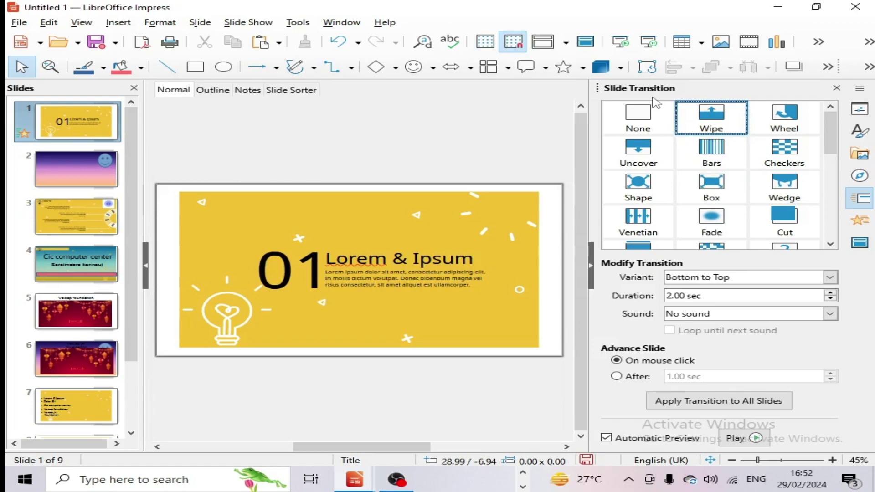
pyautogui.click(200, 23)
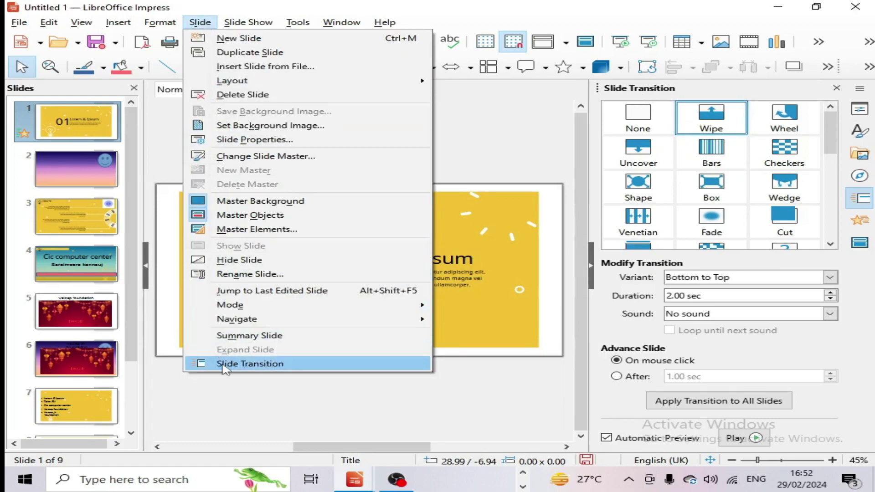